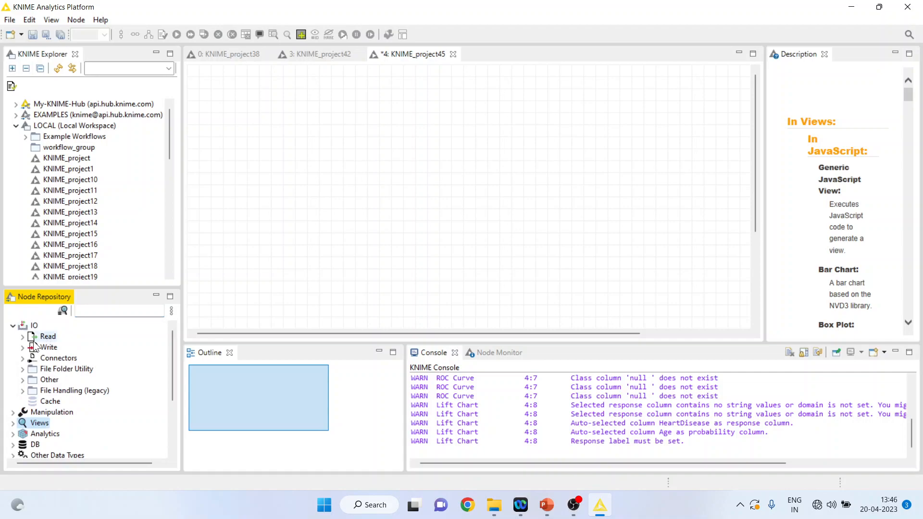
# Step: Add a CSV Reader node from the IO Read category and place it near the upper-left of the workflow canvas
pyautogui.click(22, 337)
pyautogui.moveTo(62, 385); pyautogui.dragTo(464, 214)
pyautogui.moveTo(321, 149); pyautogui.dragTo(241, 145)
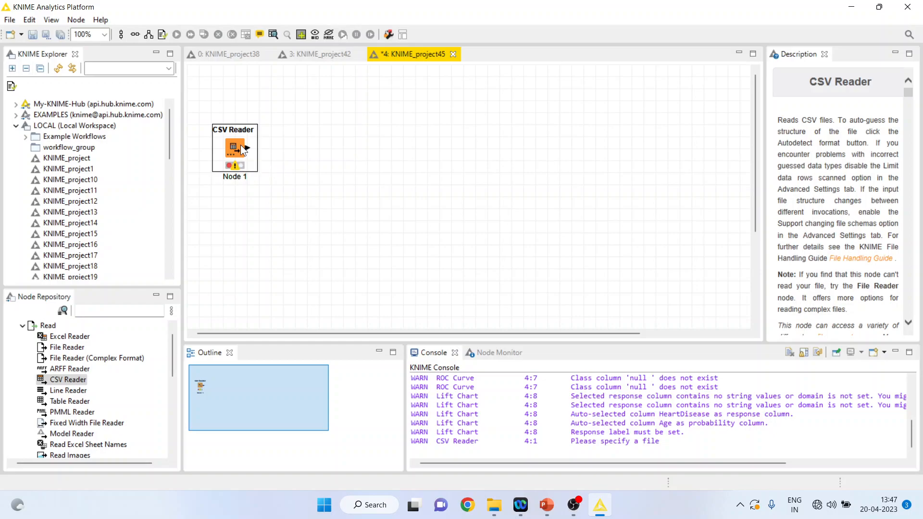
# Step: Configure the CSV Reader to read heart1.csv from the Research Methodology > Predictive Analytics > Knime > Data folder
pyautogui.scroll(1, 281, 185)
pyautogui.press('F6')
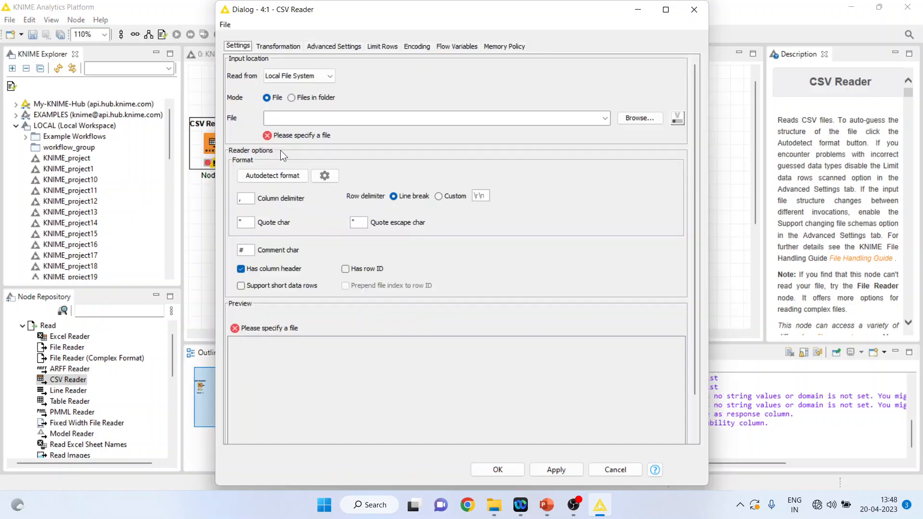
pyautogui.click(645, 119)
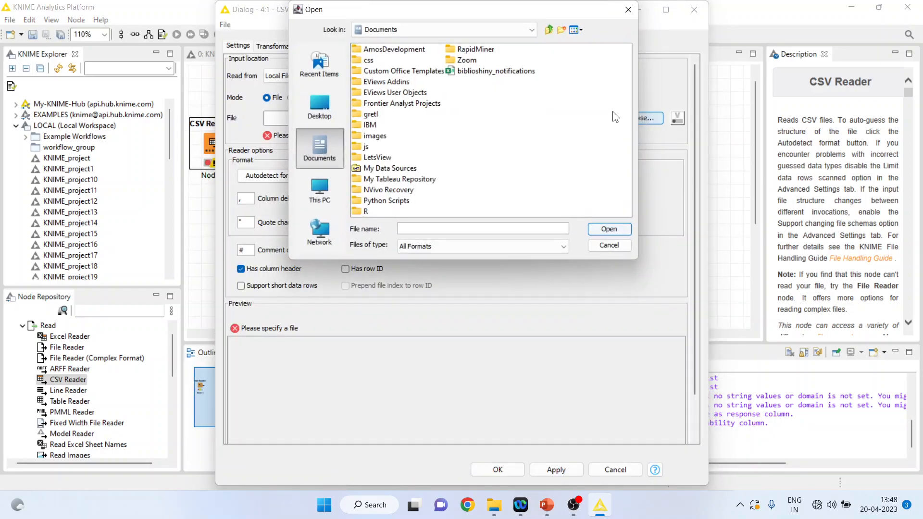
pyautogui.click(533, 33)
pyautogui.click(458, 57)
pyautogui.doubleClick(417, 71)
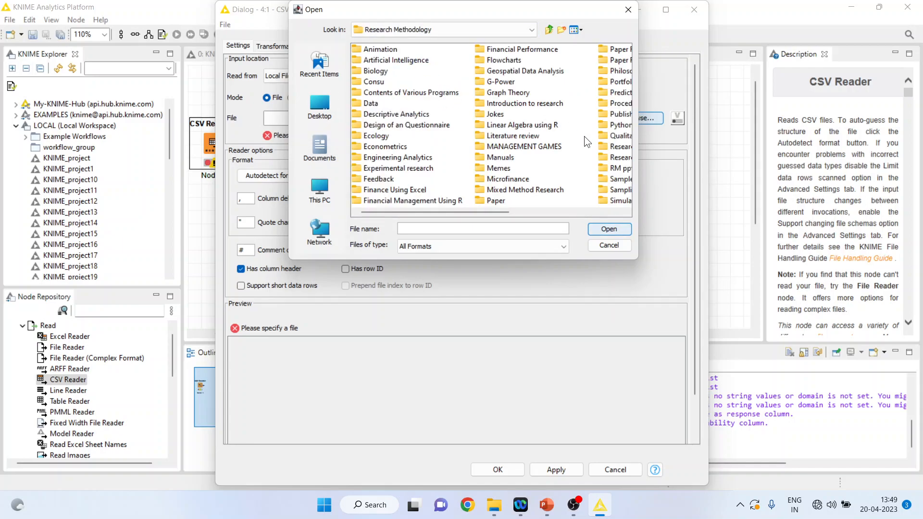
pyautogui.doubleClick(607, 93)
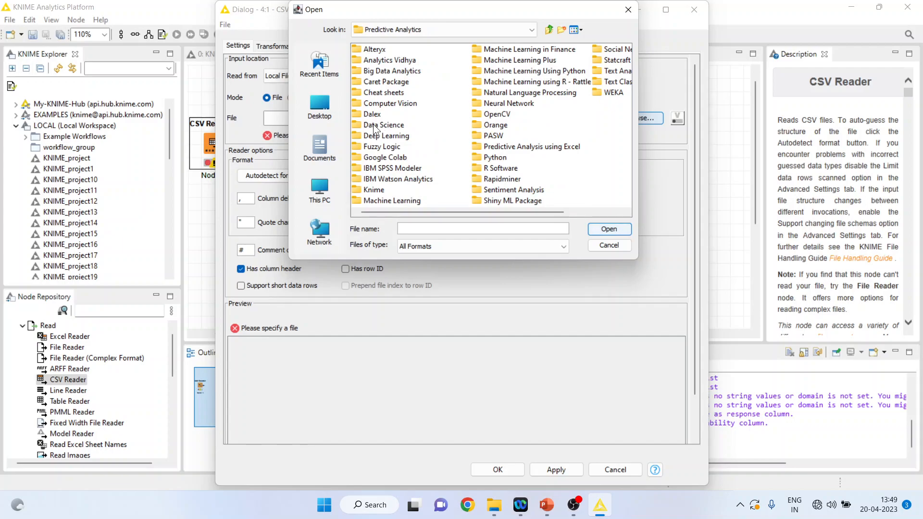
pyautogui.doubleClick(370, 190)
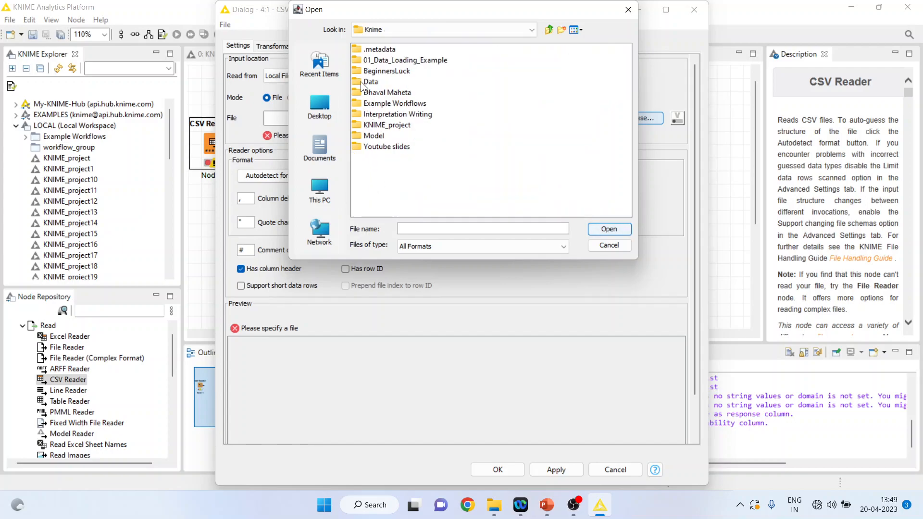
pyautogui.doubleClick(369, 82)
pyautogui.click(382, 61)
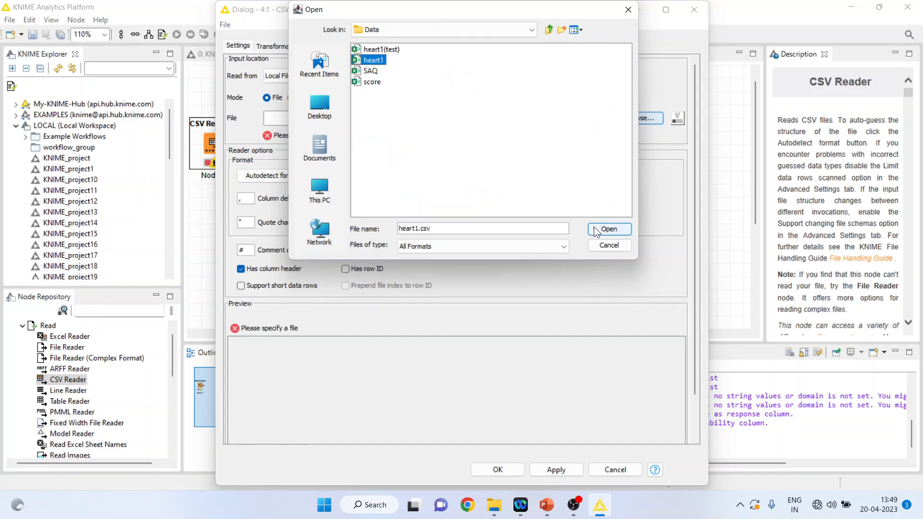
pyautogui.click(597, 227)
pyautogui.click(518, 467)
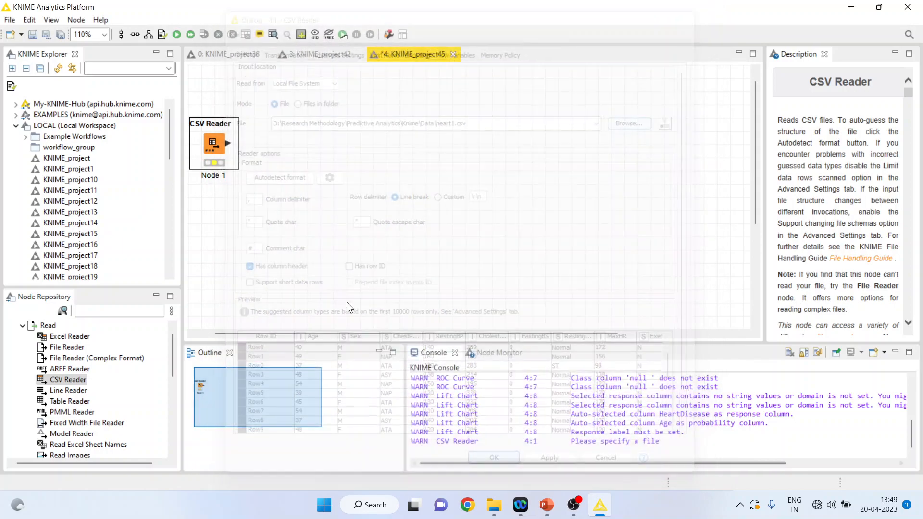
# Step: Execute the CSV Reader node and inspect its file table
pyautogui.rightClick(216, 149)
pyautogui.click(258, 166)
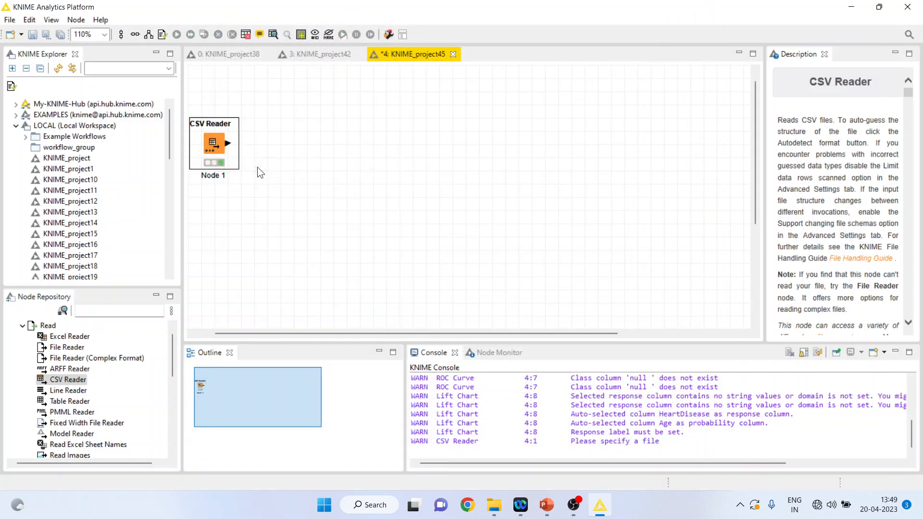
pyautogui.rightClick(215, 143)
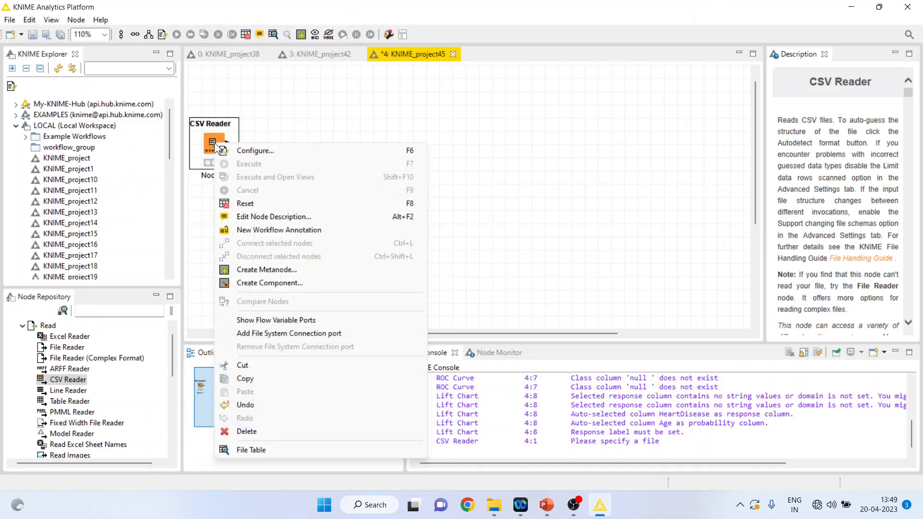
pyautogui.click(322, 454)
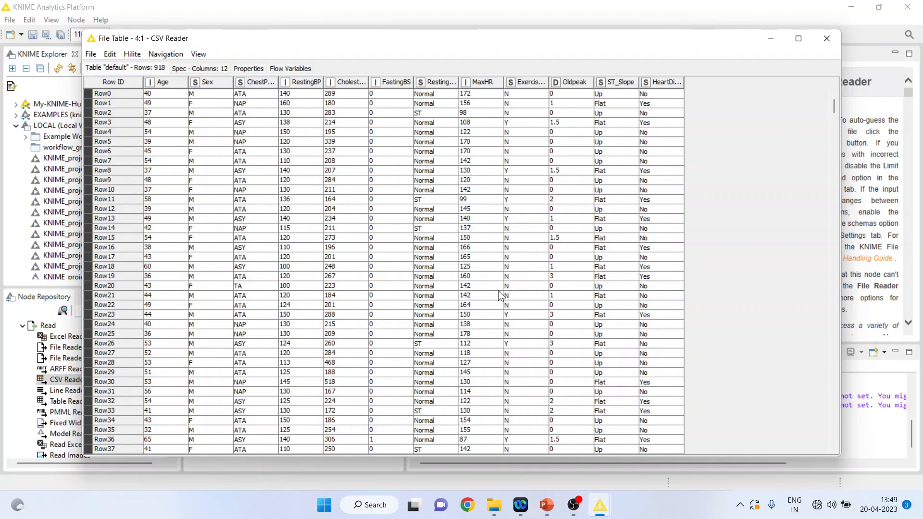
pyautogui.click(827, 38)
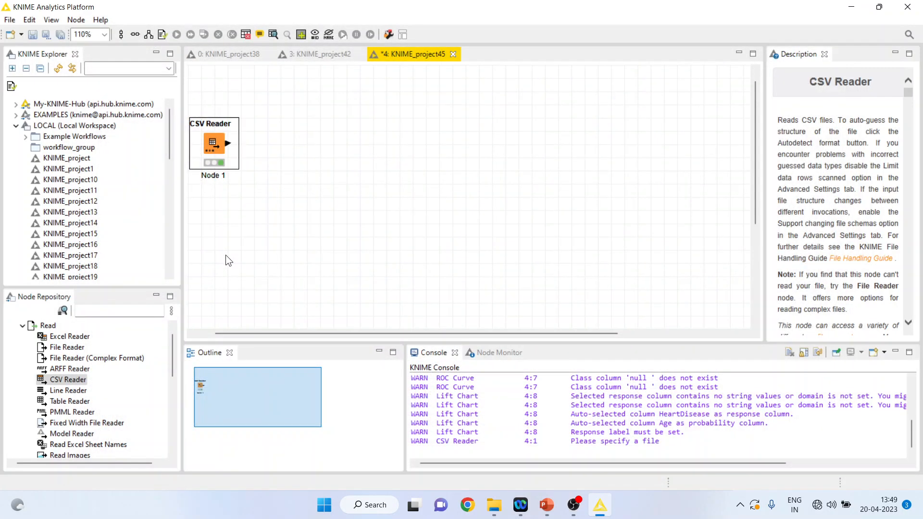
# Step: Find the Column Filter node in the repository and add it to the workflow, connected to the CSV Reader
pyautogui.click(88, 311)
pyautogui.write('column filter')
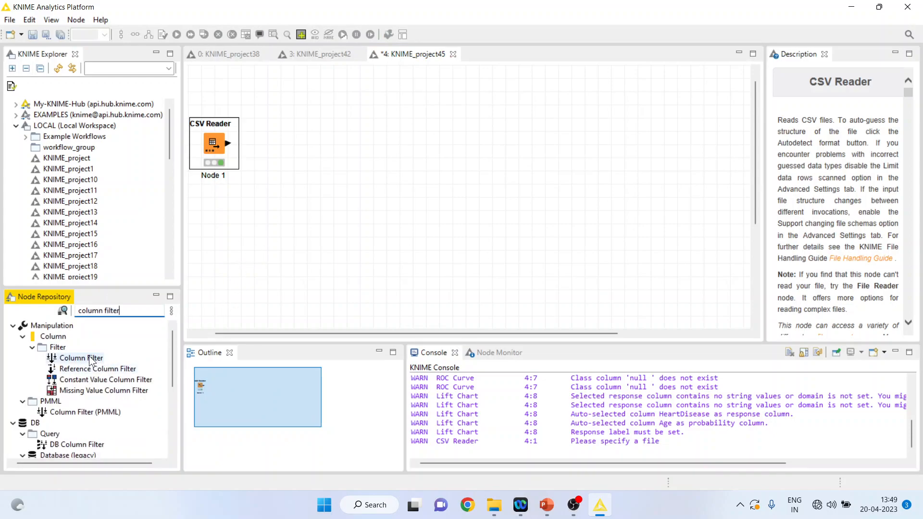
pyautogui.doubleClick(91, 361)
# Step: Configure the Column Filter to include only Age, RestingBP, Cholesterol, MaxHR and HeartDisease, excluding all other columns
pyautogui.rightClick(282, 148)
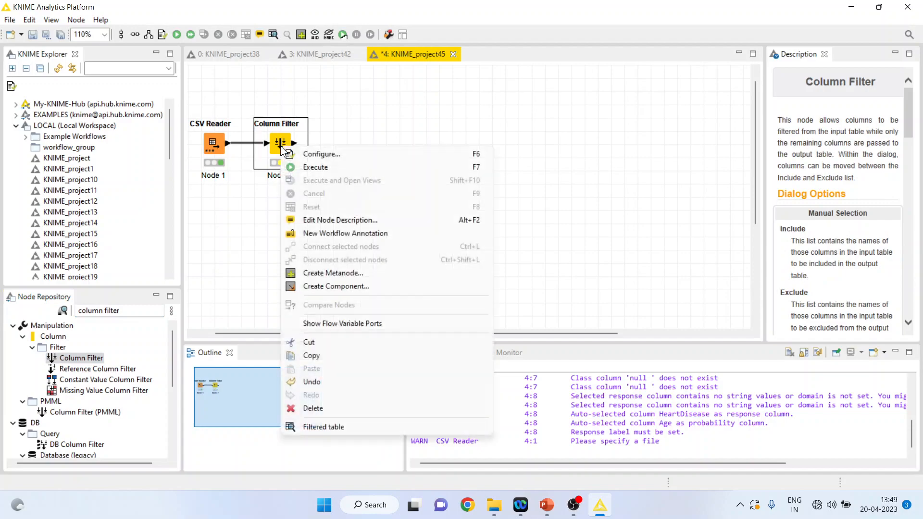
pyautogui.click(313, 153)
pyautogui.click(458, 290)
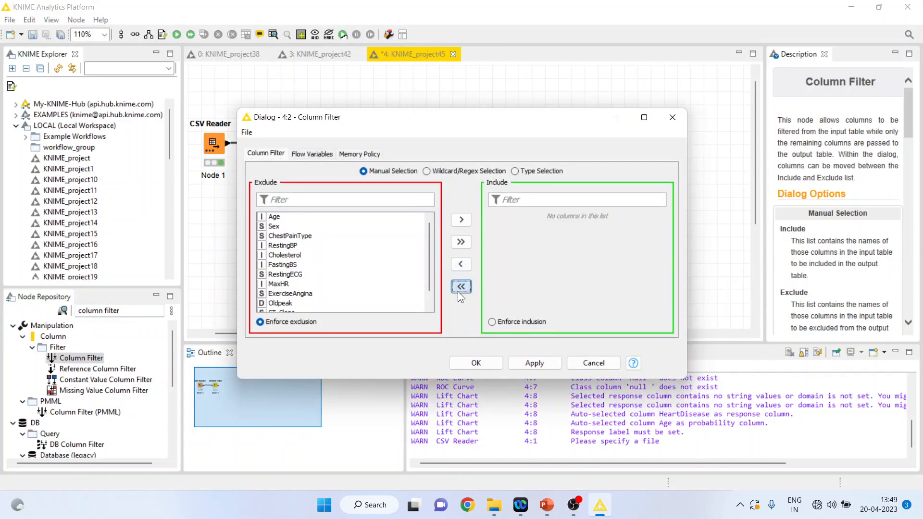
pyautogui.click(292, 217)
pyautogui.click(462, 220)
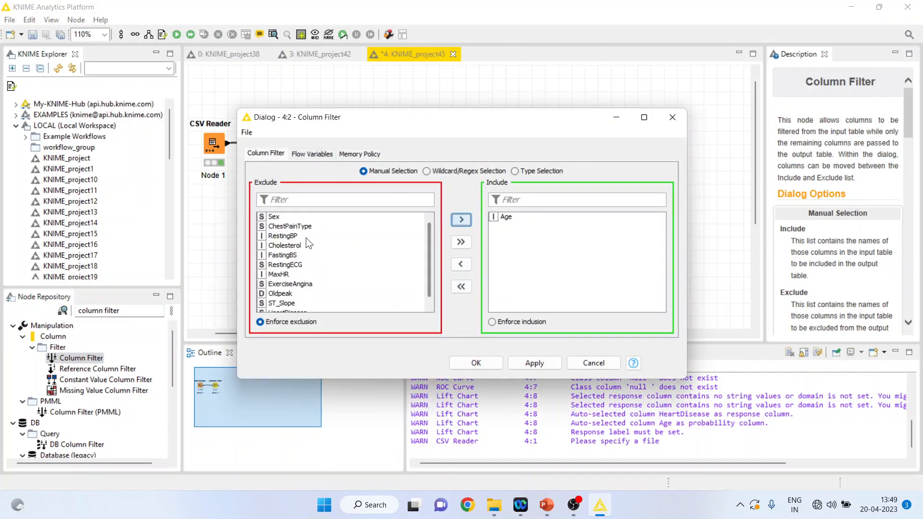
pyautogui.click(296, 236)
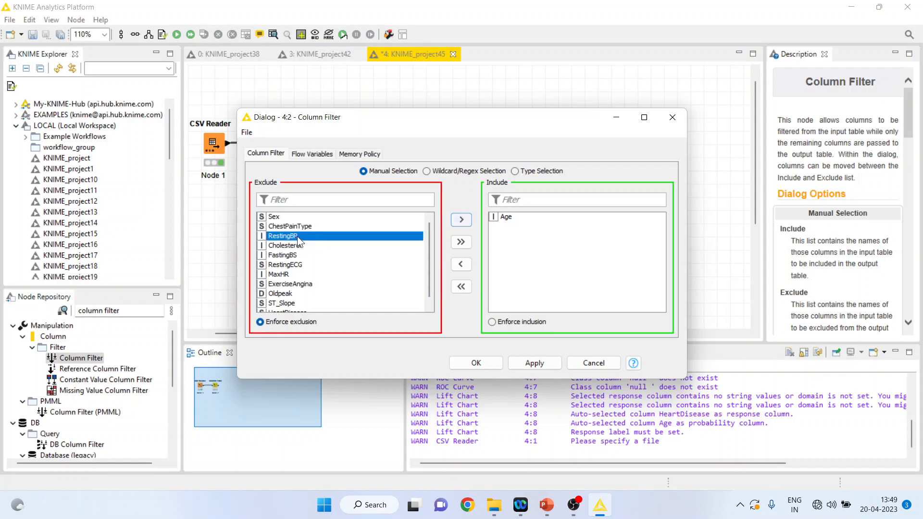
pyautogui.click(461, 220)
pyautogui.click(356, 236)
pyautogui.click(461, 220)
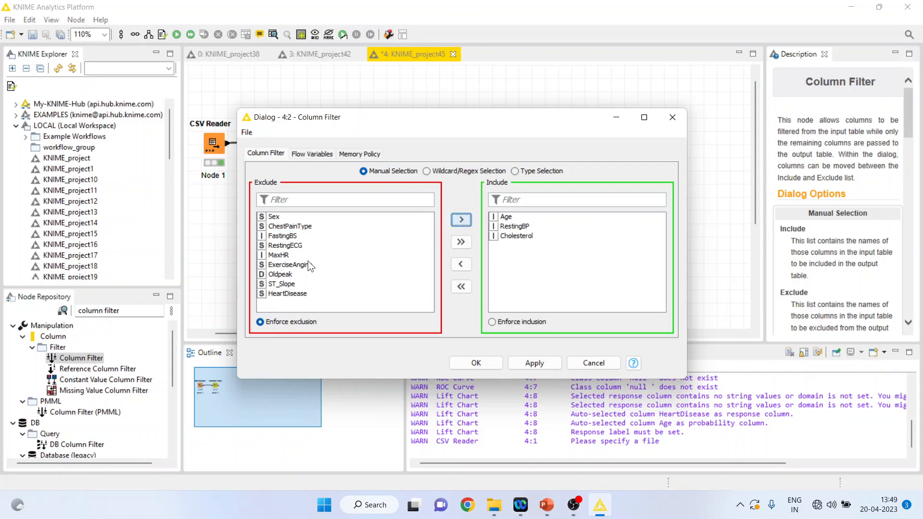
pyautogui.click(285, 255)
pyautogui.click(465, 221)
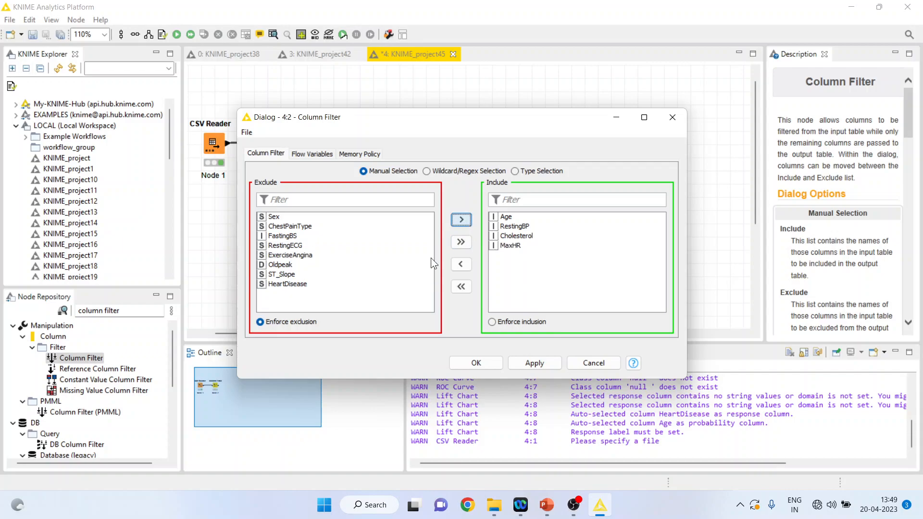
pyautogui.click(307, 284)
pyautogui.click(466, 220)
pyautogui.click(495, 362)
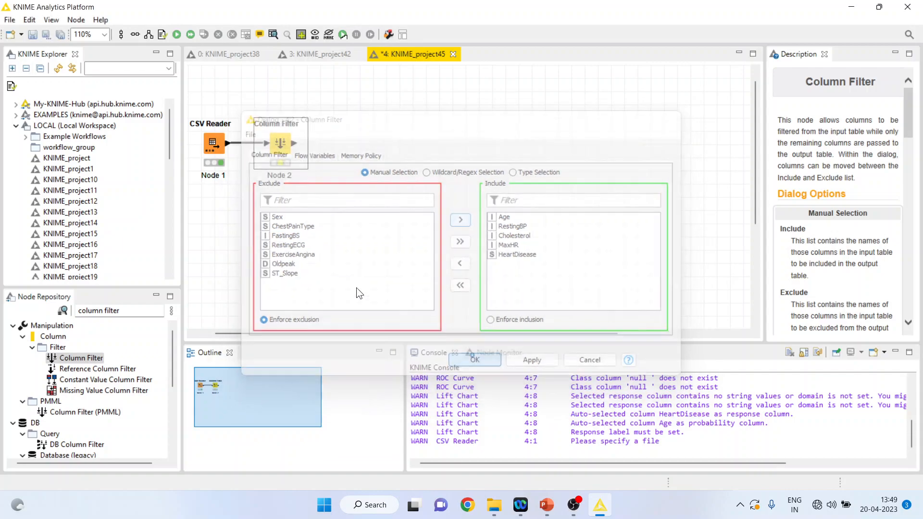
# Step: Execute the Column Filter node and inspect its filtered table
pyautogui.rightClick(283, 149)
pyautogui.click(316, 171)
pyautogui.rightClick(276, 149)
pyautogui.click(336, 430)
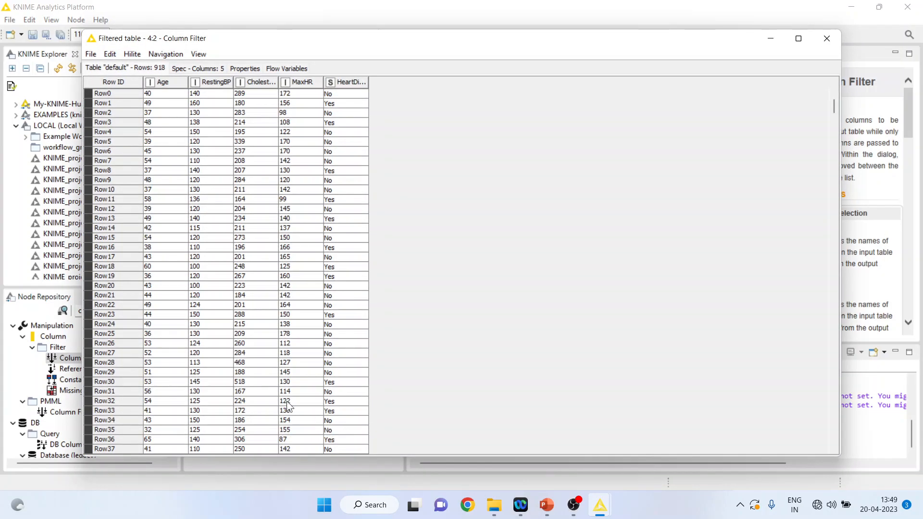
pyautogui.click(835, 45)
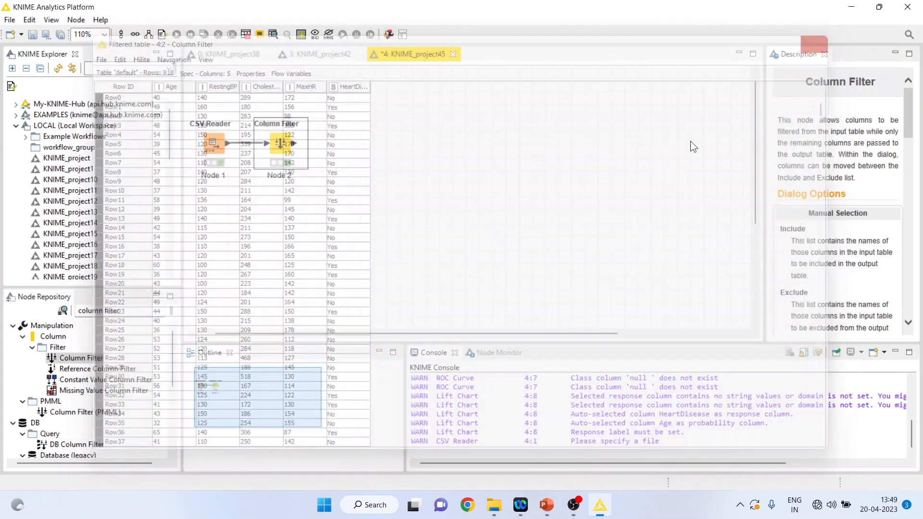
# Step: Search the node repository for "parti" and add the Partitioning node after the Column Filter
pyautogui.click(130, 310)
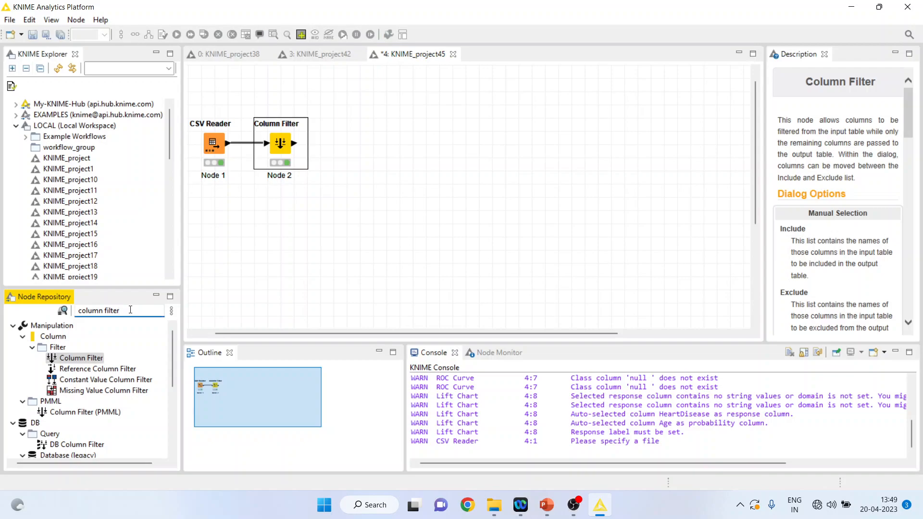
pyautogui.press('BackSpace')
pyautogui.press('BackSpace')
pyautogui.press('BackSpace')
pyautogui.press('BackSpace')
pyautogui.press('BackSpace')
pyautogui.press('BackSpace')
pyautogui.press('BackSpace')
pyautogui.press('BackSpace')
pyautogui.press('BackSpace')
pyautogui.press('BackSpace')
pyautogui.press('BackSpace')
pyautogui.press('BackSpace')
pyautogui.press('BackSpace')
pyautogui.write('parti')
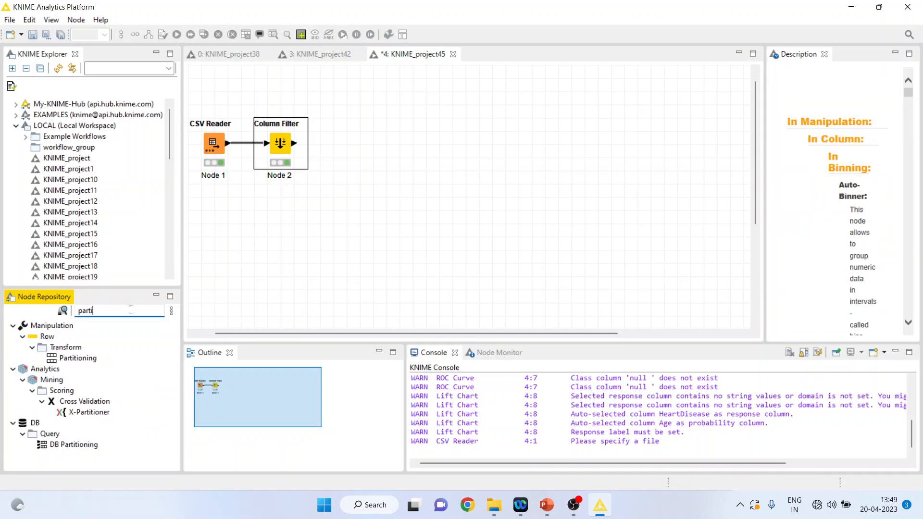
pyautogui.doubleClick(92, 362)
# Step: Set the Partitioning node to a relative first partition of 80% with stratified sampling on HeartDisease, and execute it
pyautogui.rightClick(353, 151)
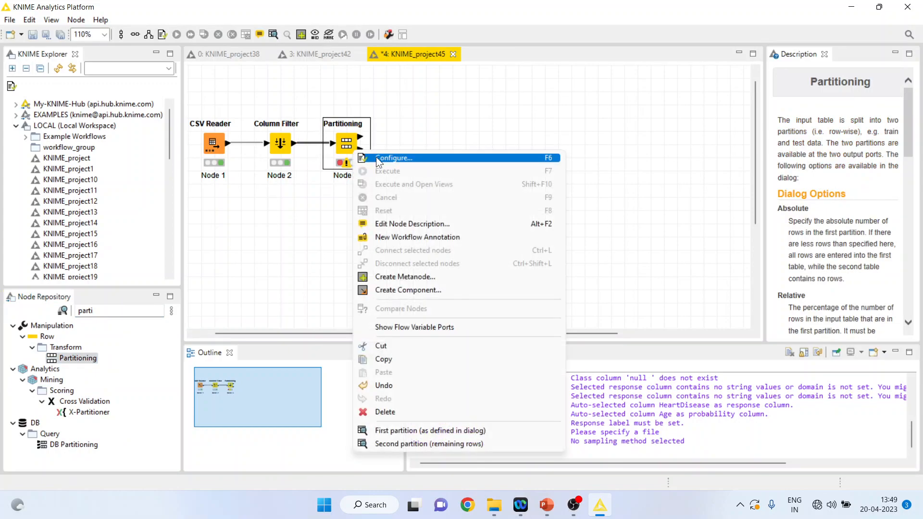
pyautogui.click(376, 157)
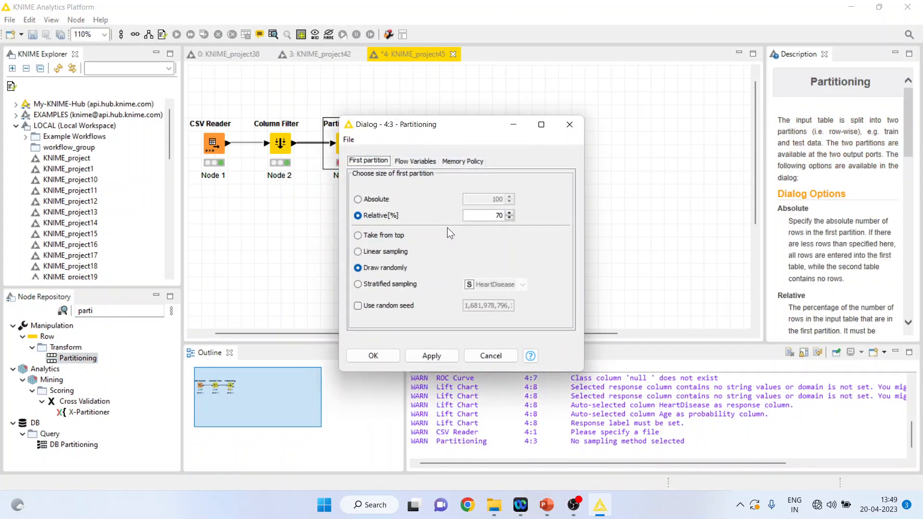
pyautogui.click(510, 213)
pyautogui.click(358, 285)
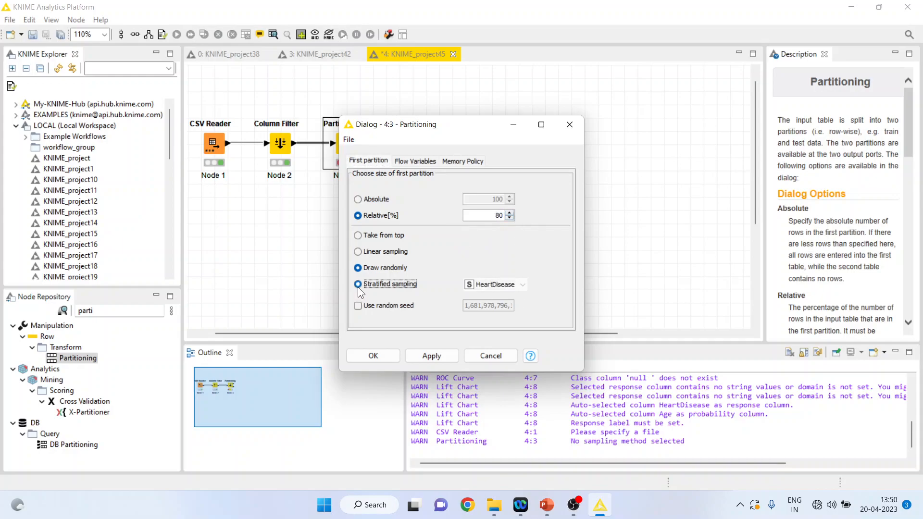
pyautogui.click(389, 357)
pyautogui.rightClick(348, 147)
pyautogui.click(391, 166)
# Step: Inspect the first and second partition tables of the Partitioning node
pyautogui.rightClick(352, 146)
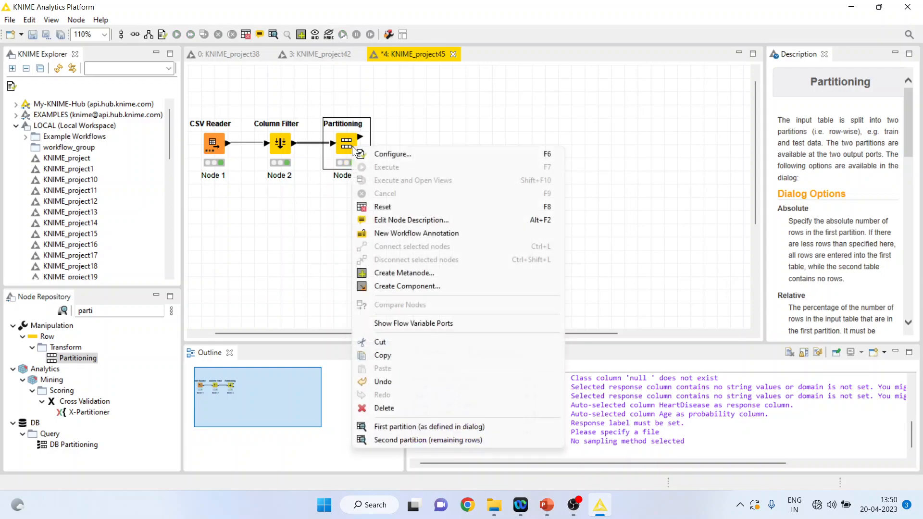
pyautogui.click(465, 425)
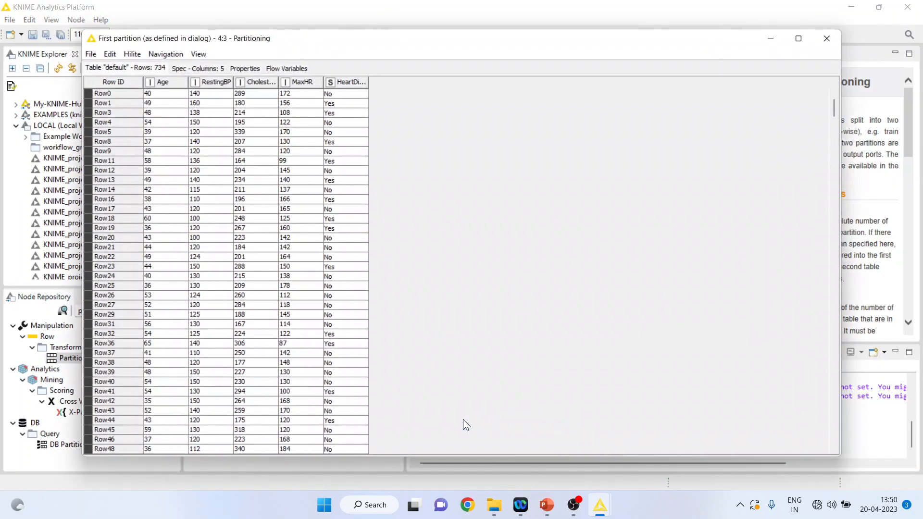
pyautogui.click(827, 39)
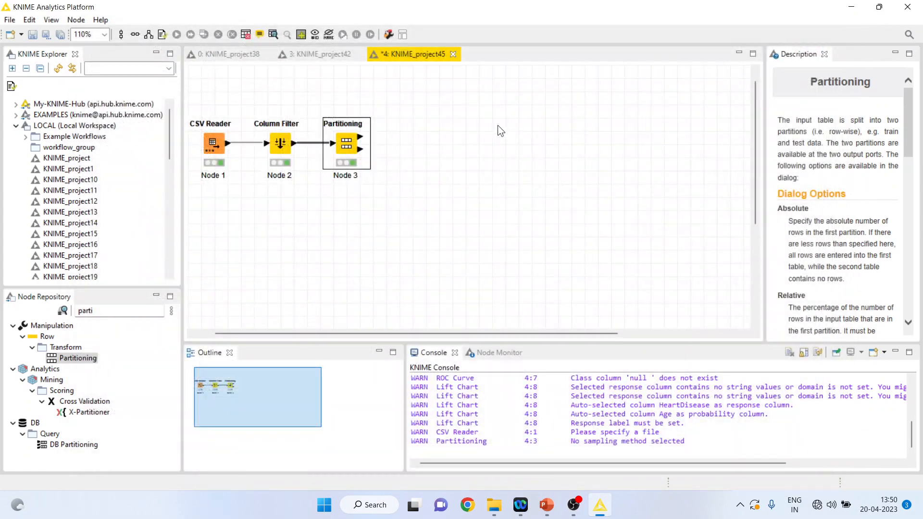
pyautogui.rightClick(346, 148)
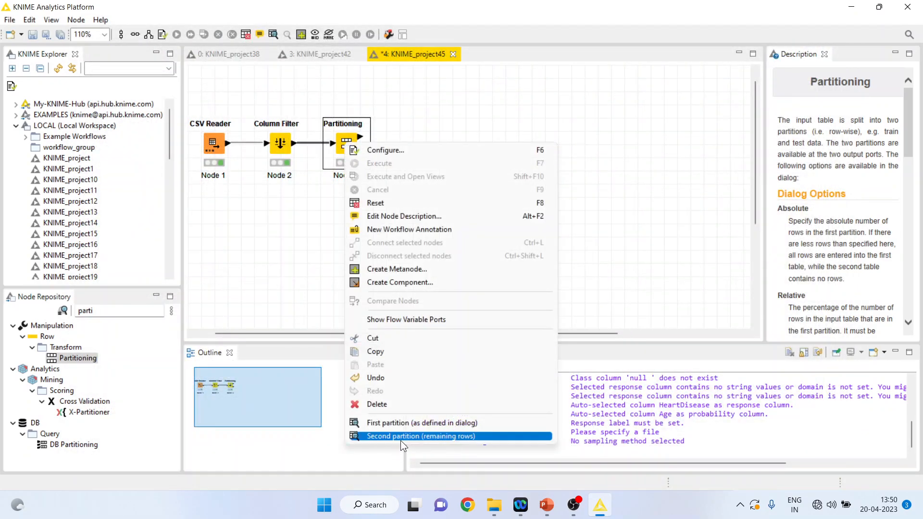
pyautogui.click(400, 440)
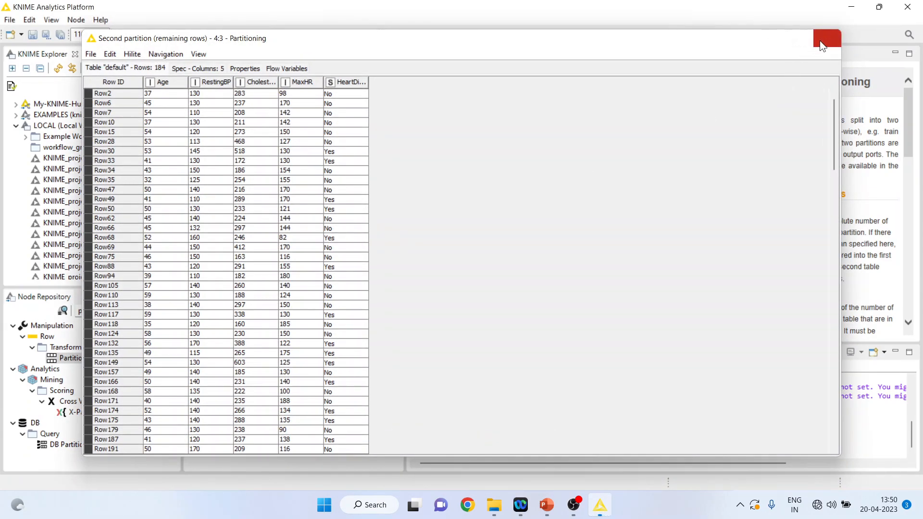
pyautogui.click(820, 40)
# Step: Search the repository for "svm" and add an SVM Learner connected to the Partitioning node, placed above and to its right
pyautogui.click(112, 314)
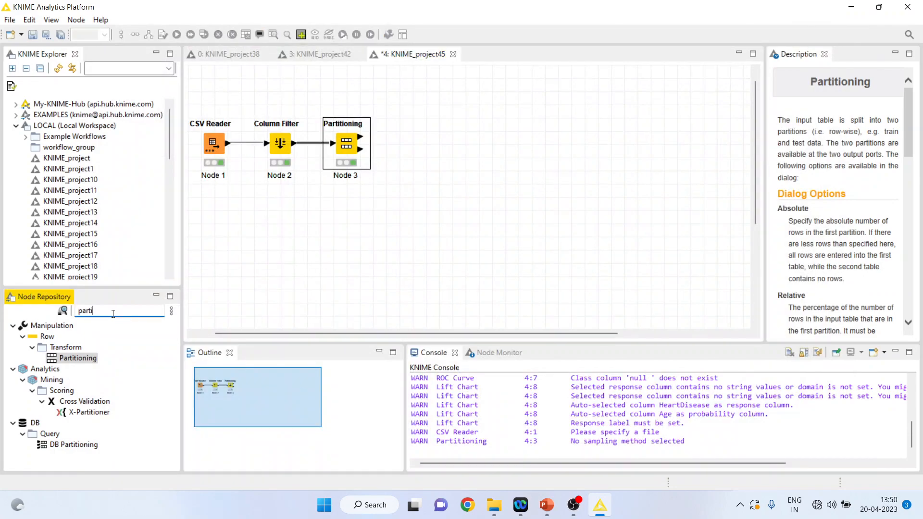
pyautogui.press('BackSpace')
pyautogui.press('BackSpace')
pyautogui.press('BackSpace')
pyautogui.press('BackSpace')
pyautogui.press('BackSpace')
pyautogui.write('svm')
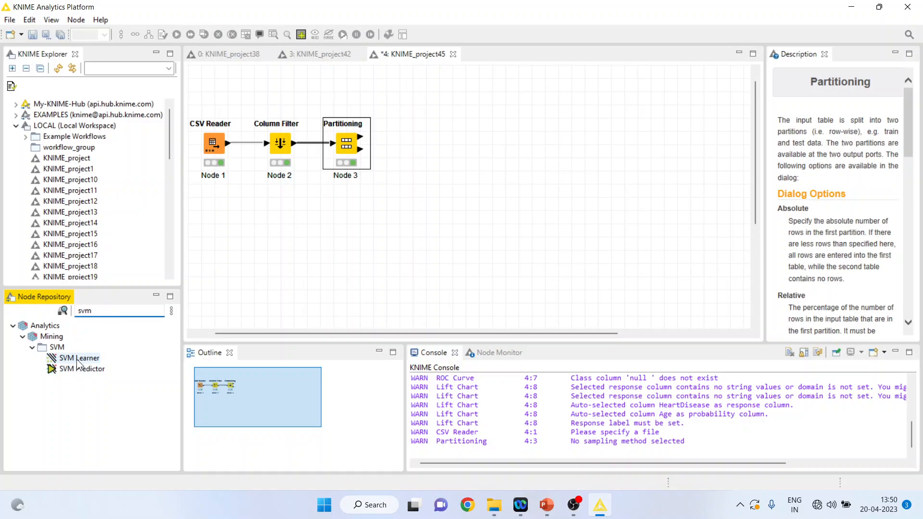
pyautogui.doubleClick(76, 359)
pyautogui.moveTo(395, 153); pyautogui.dragTo(423, 106)
# Step: Configure the SVM Learner with HeartDisease as the class column and the Polynomial kernel, and execute the node
pyautogui.rightClick(423, 105)
pyautogui.click(466, 113)
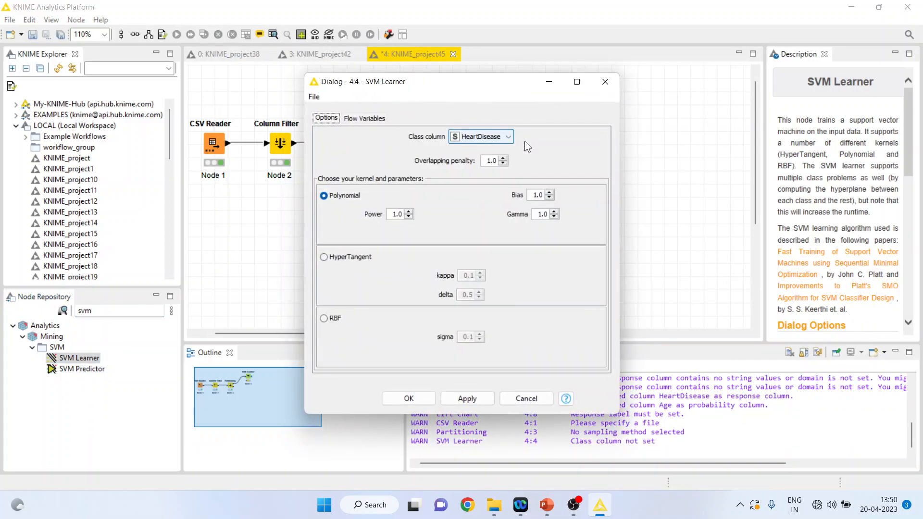
pyautogui.click(407, 398)
pyautogui.rightClick(437, 106)
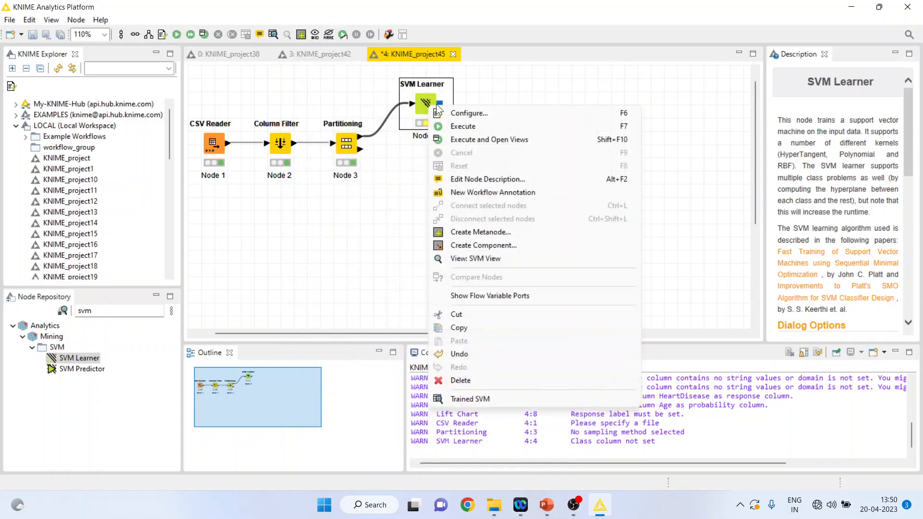
pyautogui.click(455, 126)
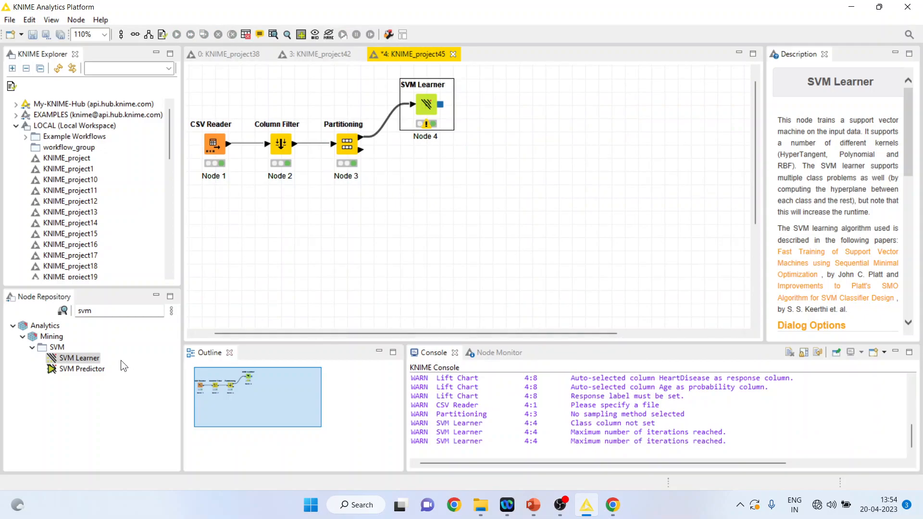
# Step: Inspect the trained model in the SVM Learner's SVM View and close the view
pyautogui.rightClick(429, 107)
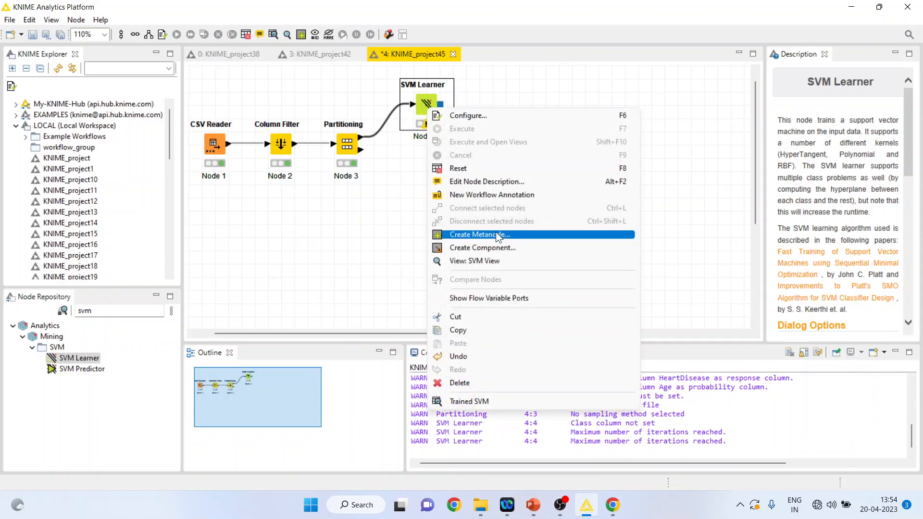
pyautogui.click(497, 264)
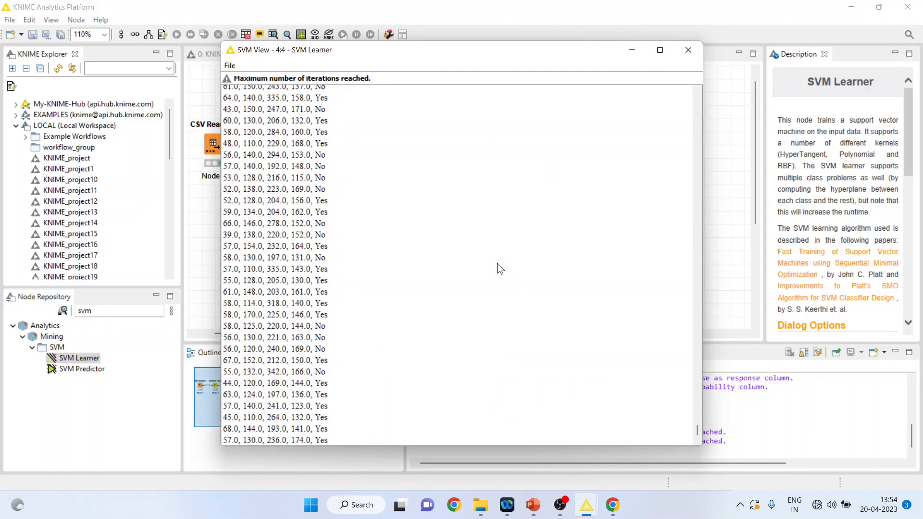
pyautogui.click(687, 50)
# Step: Add an SVM Predictor below and right of the SVM Learner, fed by the learner's model and the Partitioning node's second output
pyautogui.doubleClick(99, 370)
pyautogui.moveTo(488, 117); pyautogui.dragTo(489, 197)
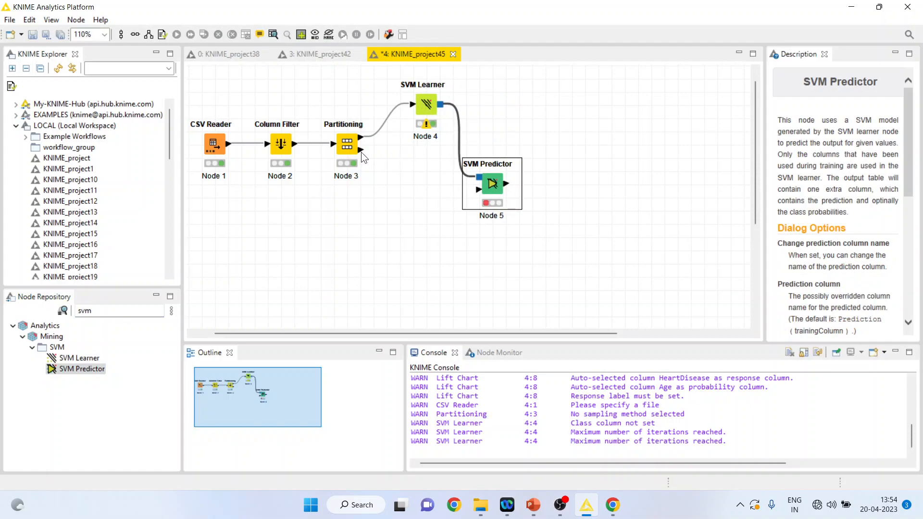
pyautogui.moveTo(362, 151); pyautogui.dragTo(478, 191)
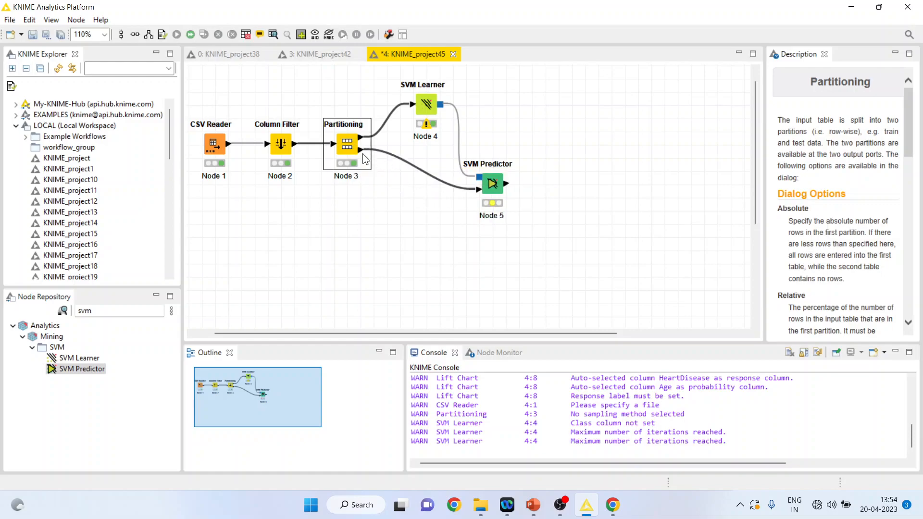
# Step: Enable changing the prediction column name and appending normalized class distribution columns in the SVM Predictor, and execute it
pyautogui.rightClick(491, 182)
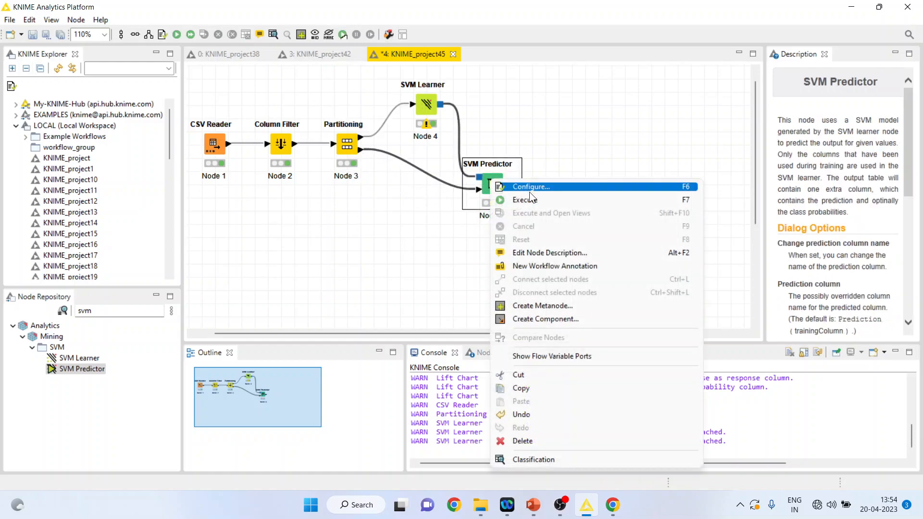
pyautogui.click(529, 191)
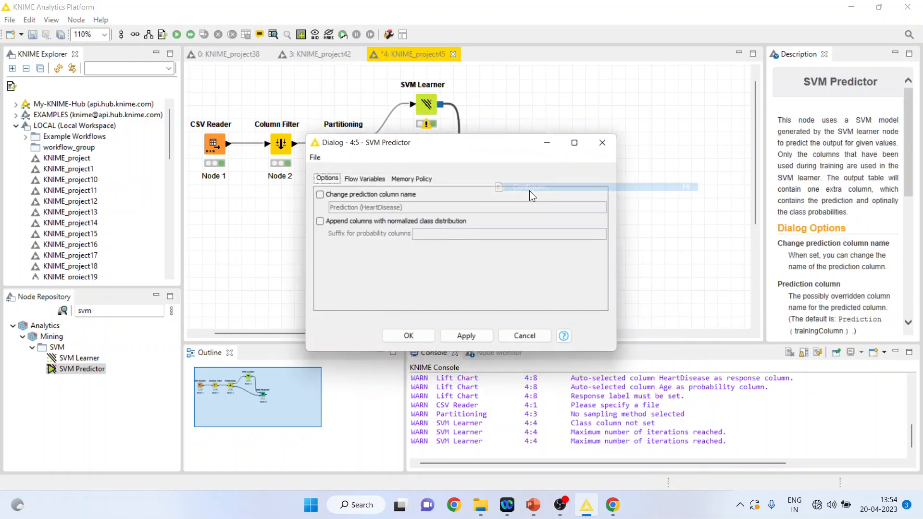
pyautogui.click(319, 196)
pyautogui.click(320, 222)
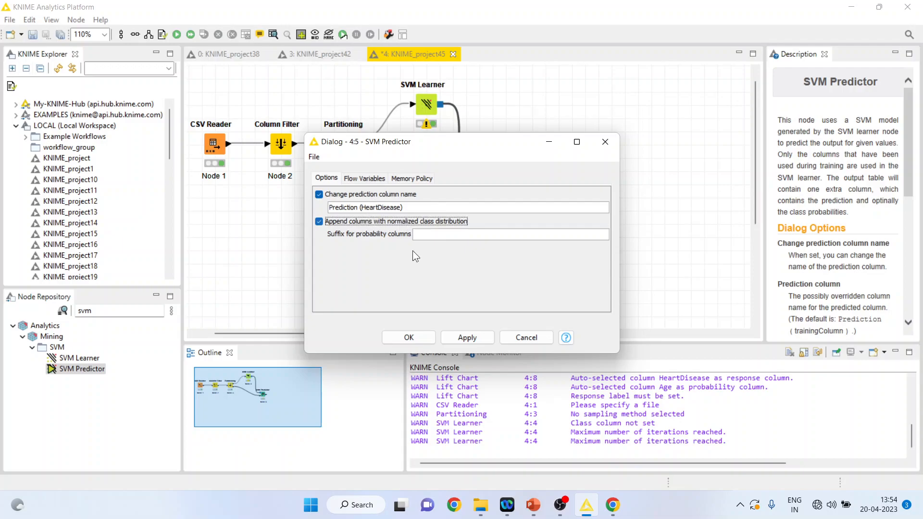
pyautogui.click(408, 337)
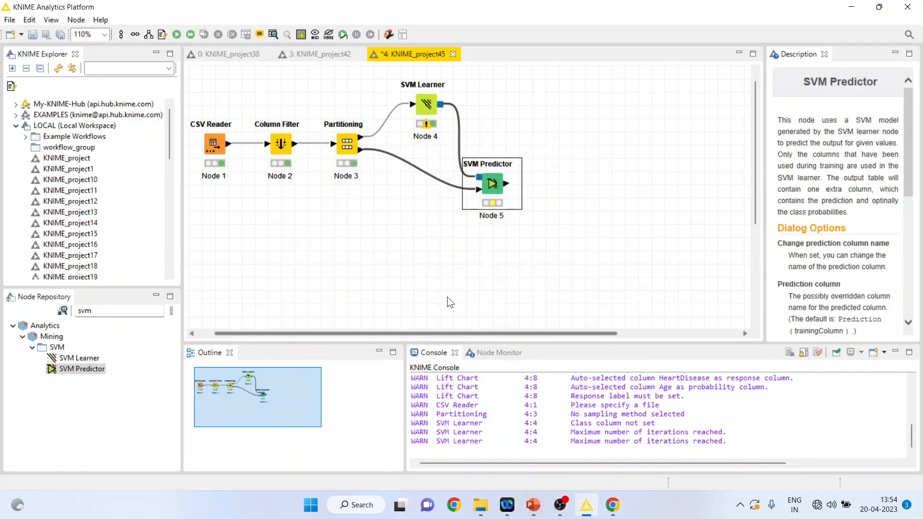
pyautogui.rightClick(495, 186)
pyautogui.click(526, 205)
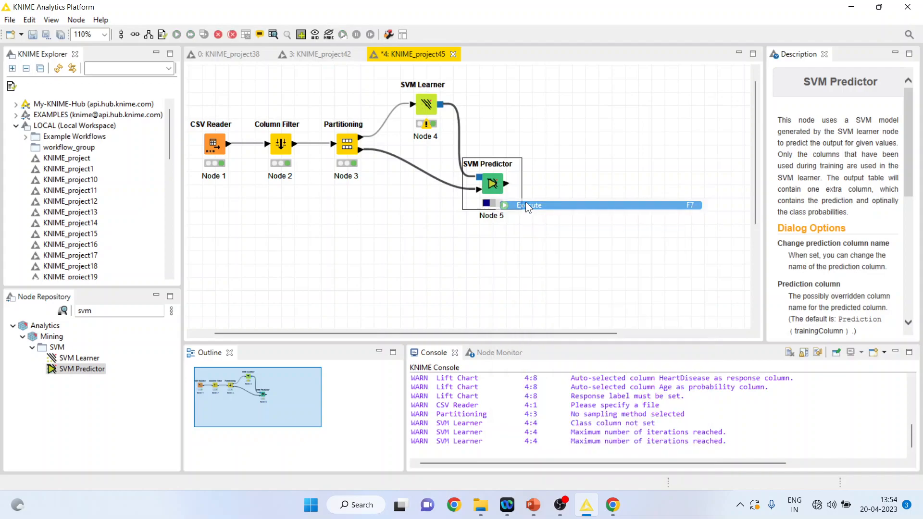
# Step: Open the SVM Predictor's classification table and widen the Prediction (HeartDisease) and HeartDisease columns
pyautogui.rightClick(494, 185)
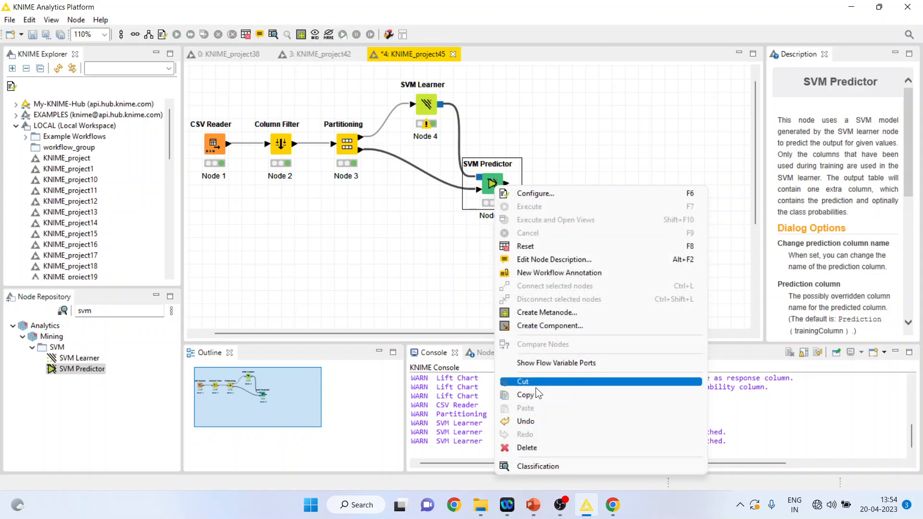
pyautogui.click(547, 470)
pyautogui.moveTo(503, 85); pyautogui.dragTo(599, 86)
pyautogui.moveTo(489, 103); pyautogui.dragTo(510, 385)
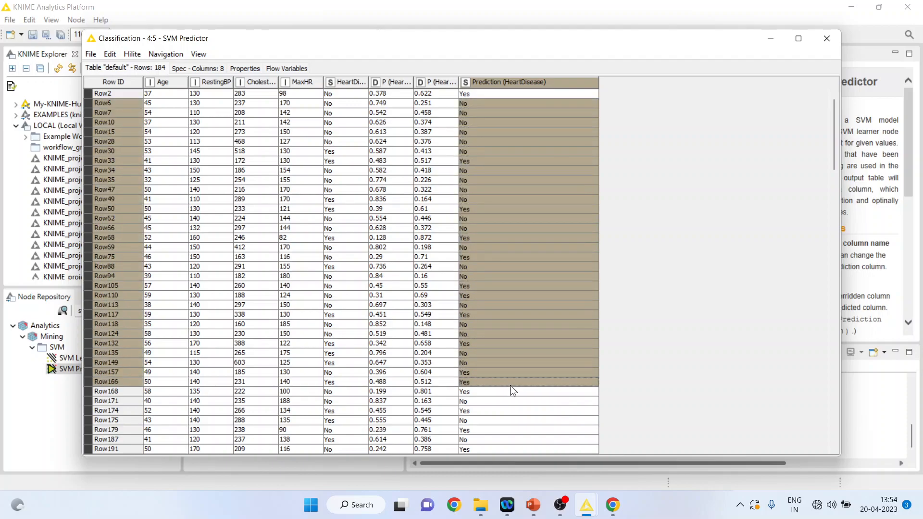
pyautogui.moveTo(370, 81); pyautogui.dragTo(441, 85)
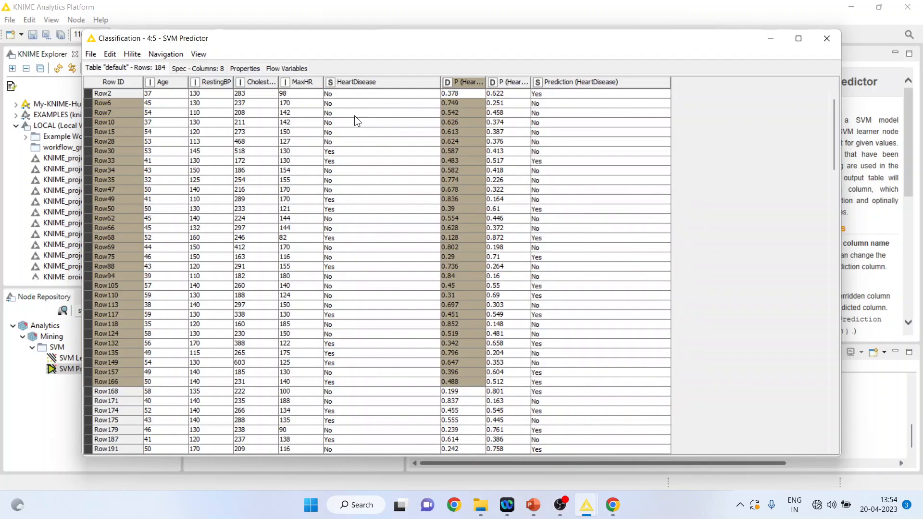
# Step: Compare the HeartDisease and Prediction (HeartDisease) values for Row2, Row6, Row7, Row117 and Row135, and close the table
pyautogui.click(336, 102)
pyautogui.click(540, 103)
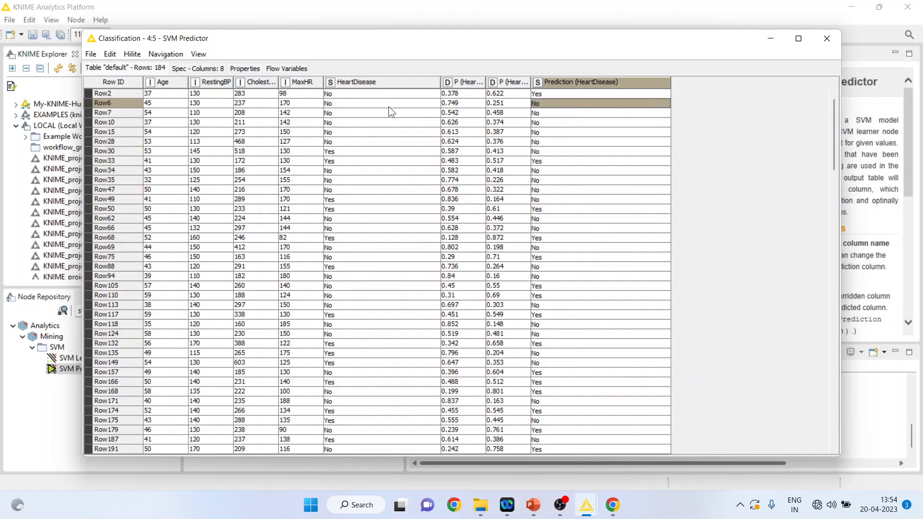
pyautogui.click(362, 103)
pyautogui.click(557, 104)
pyautogui.click(329, 113)
pyautogui.click(538, 112)
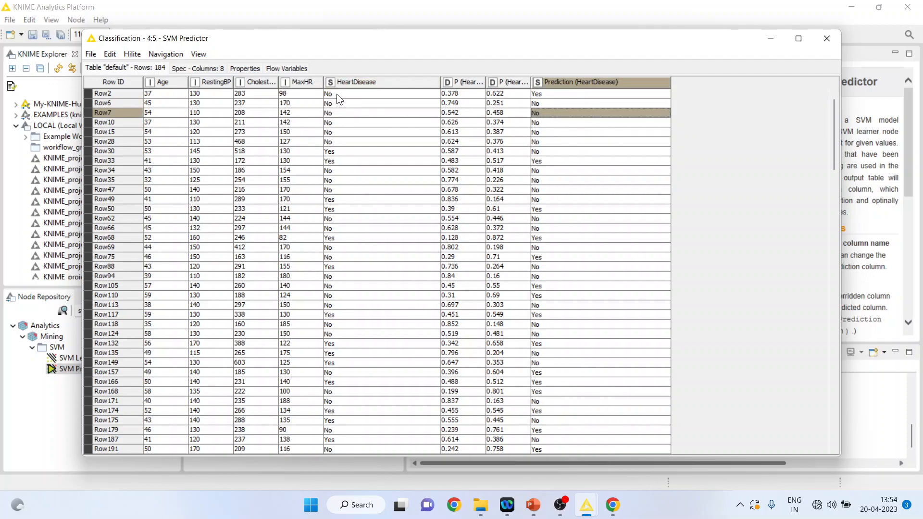
pyautogui.click(337, 93)
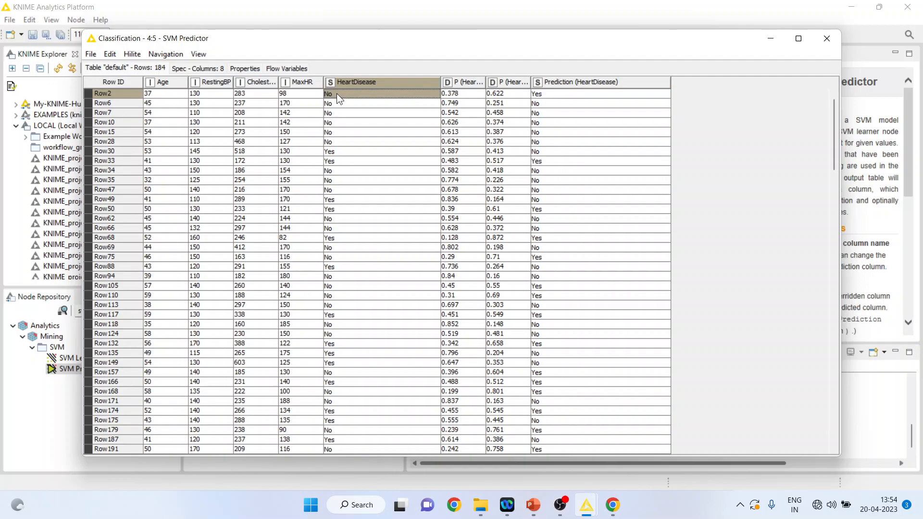
pyautogui.click(571, 94)
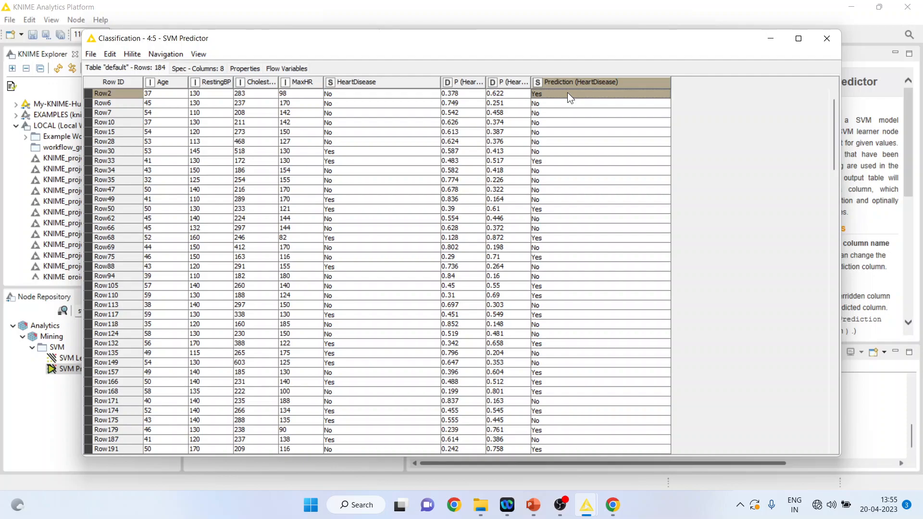
pyautogui.click(343, 354)
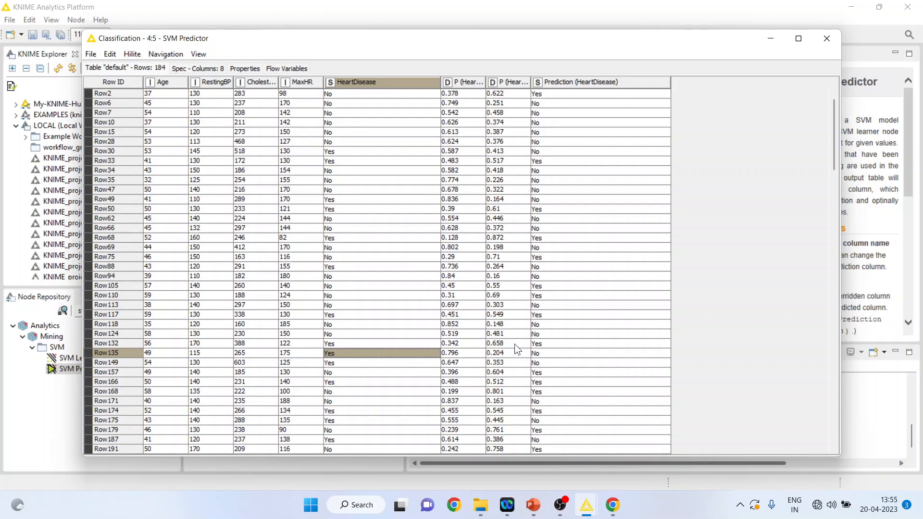
pyautogui.click(548, 353)
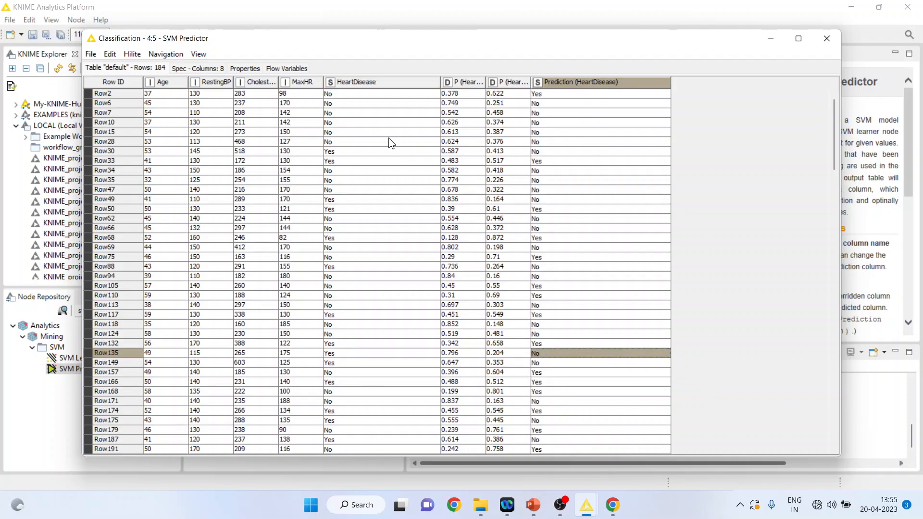
pyautogui.click(333, 105)
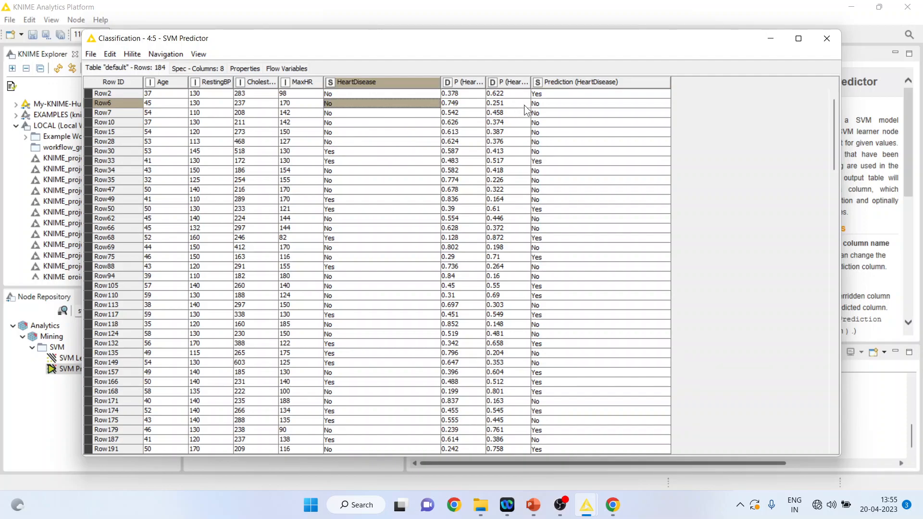
pyautogui.click(539, 103)
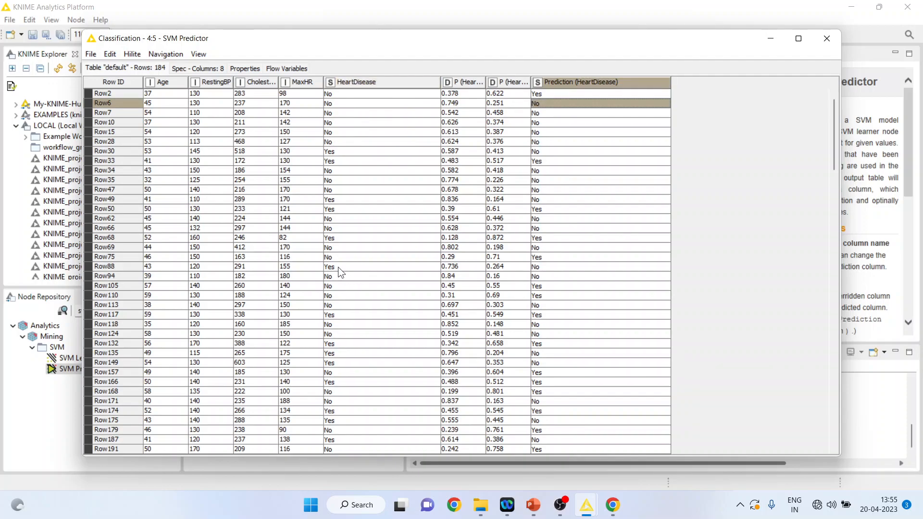
pyautogui.click(340, 316)
pyautogui.click(539, 316)
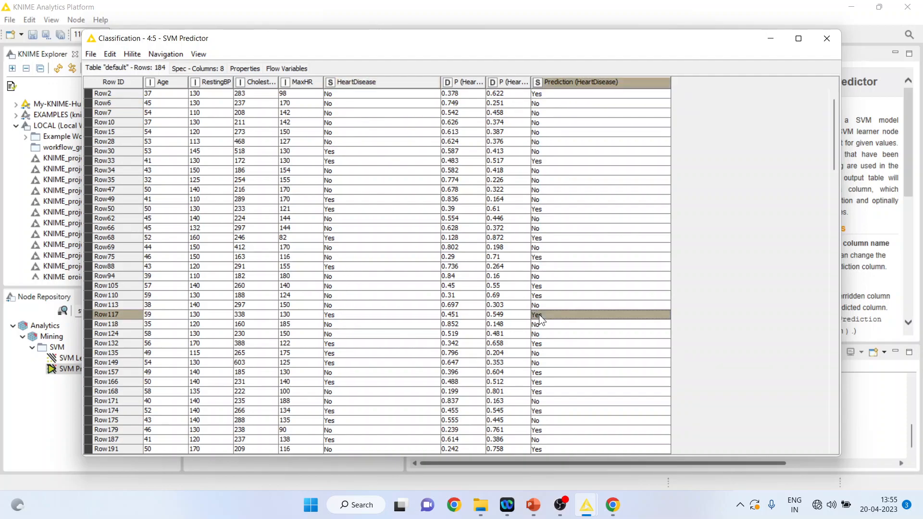
pyautogui.click(823, 38)
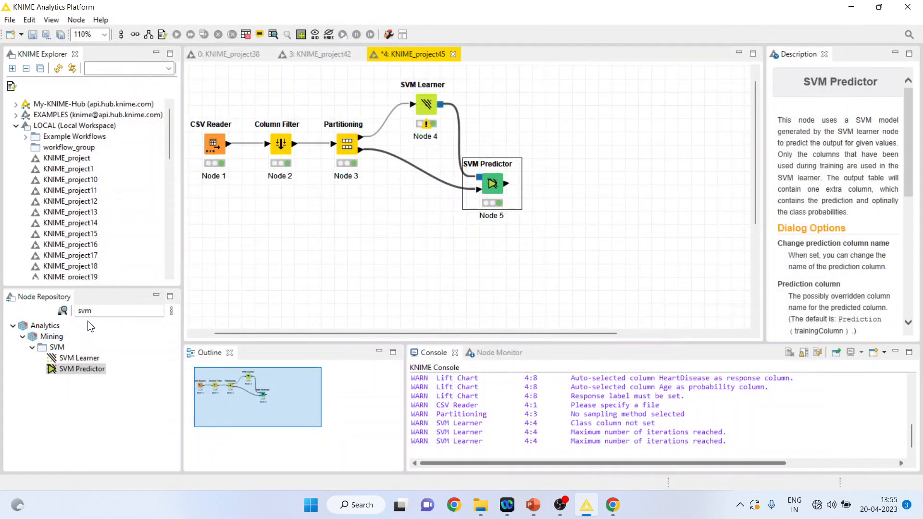
# Step: Search the node repository for "scorer" and add a Scorer node connected to the SVM Predictor's output
pyautogui.click(106, 312)
pyautogui.press('BackSpace')
pyautogui.press('BackSpace')
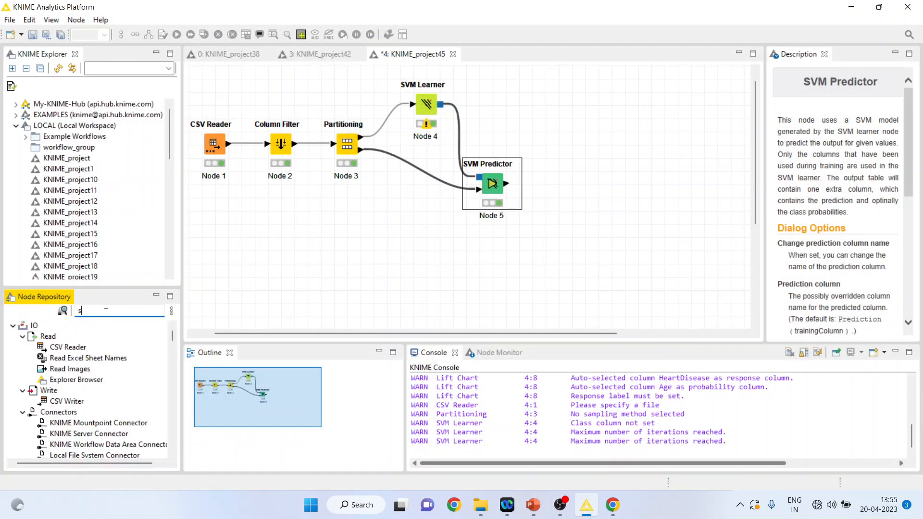
pyautogui.write('corer')
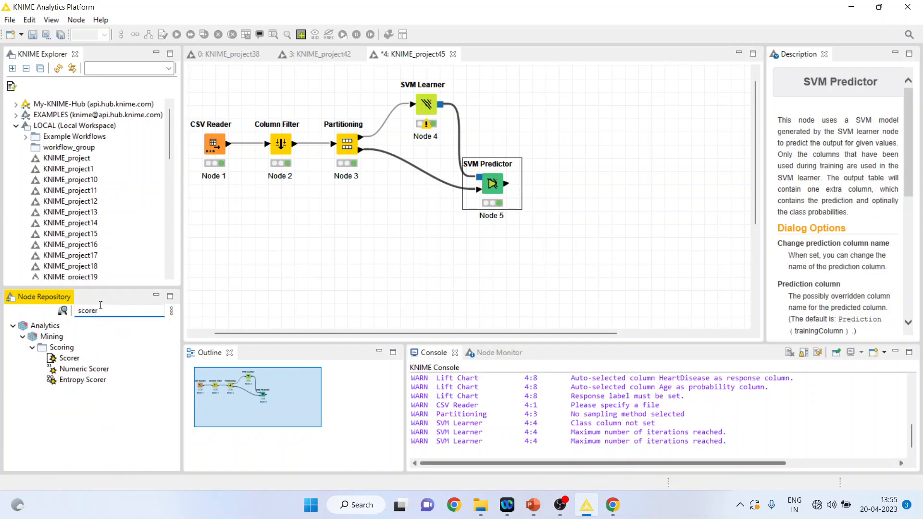
pyautogui.doubleClick(69, 359)
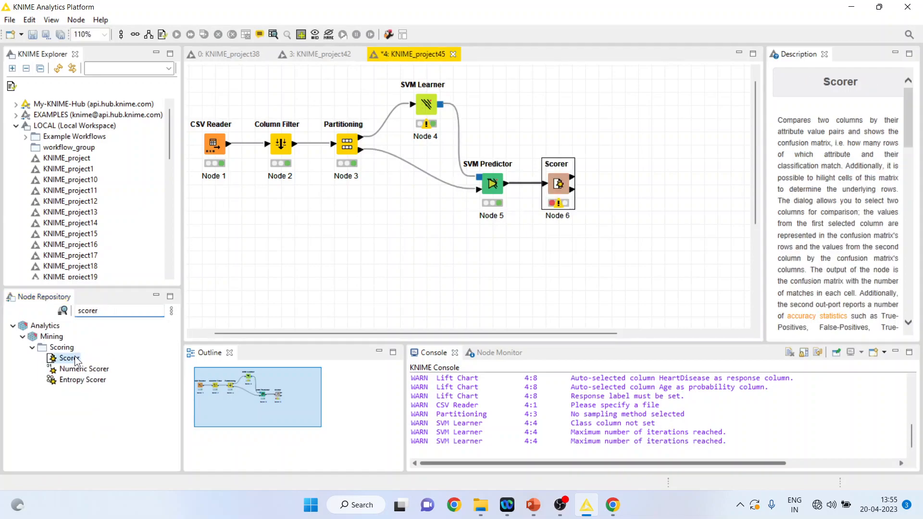
# Step: Set the Scorer's first column to HeartDisease and second column to Prediction (HeartDisease), and execute the node
pyautogui.rightClick(562, 185)
pyautogui.click(596, 185)
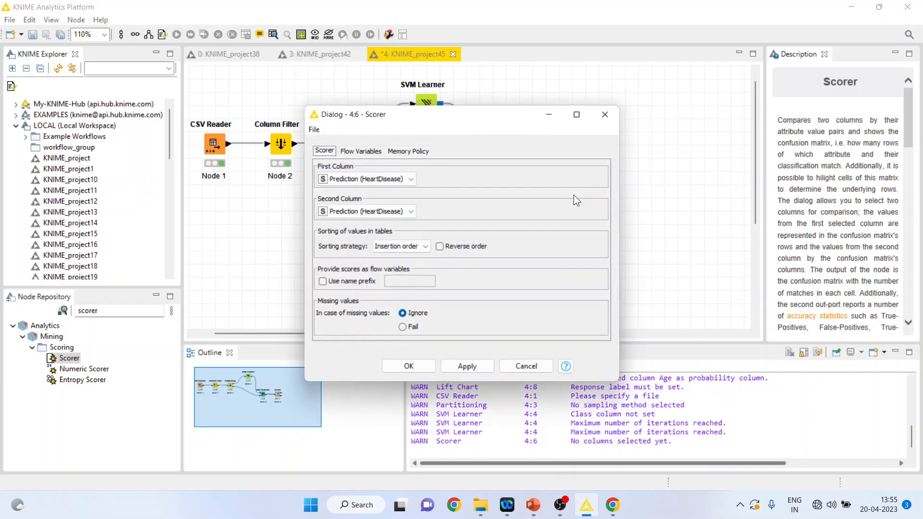
pyautogui.click(410, 179)
pyautogui.click(363, 229)
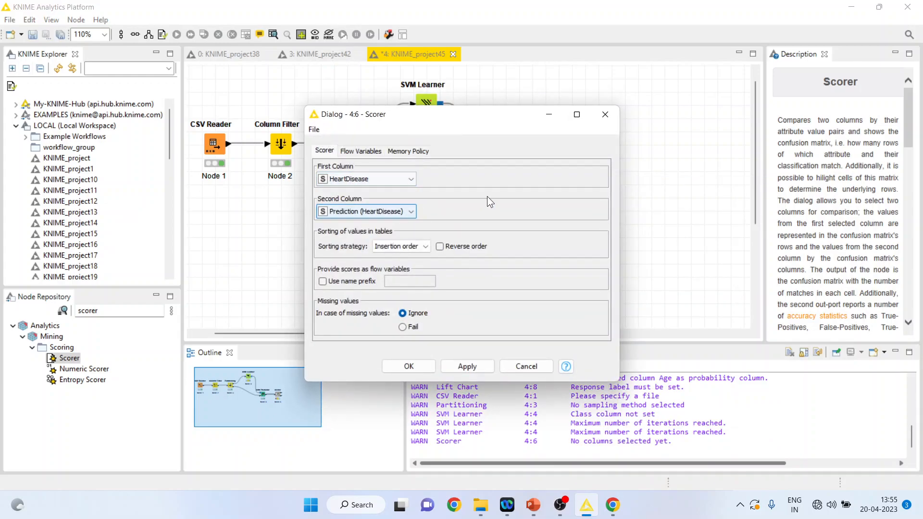
pyautogui.click(418, 366)
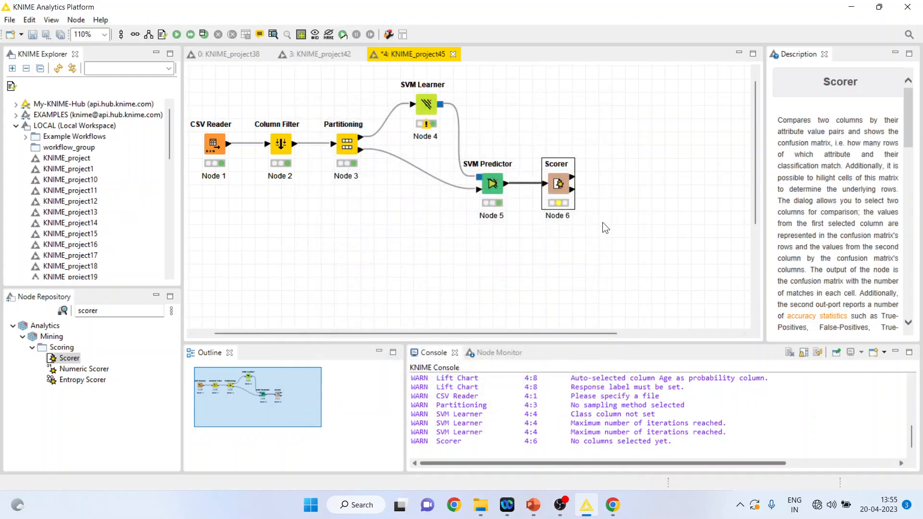
pyautogui.rightClick(551, 191)
pyautogui.click(592, 198)
# Step: Examine the Scorer's confusion matrix view at full size, including its accuracy and error, and close it
pyautogui.rightClick(558, 186)
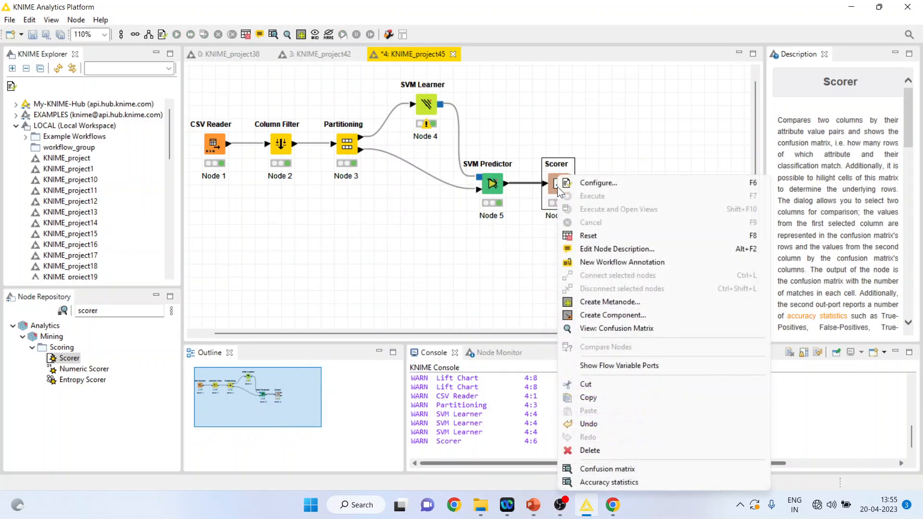
pyautogui.click(641, 328)
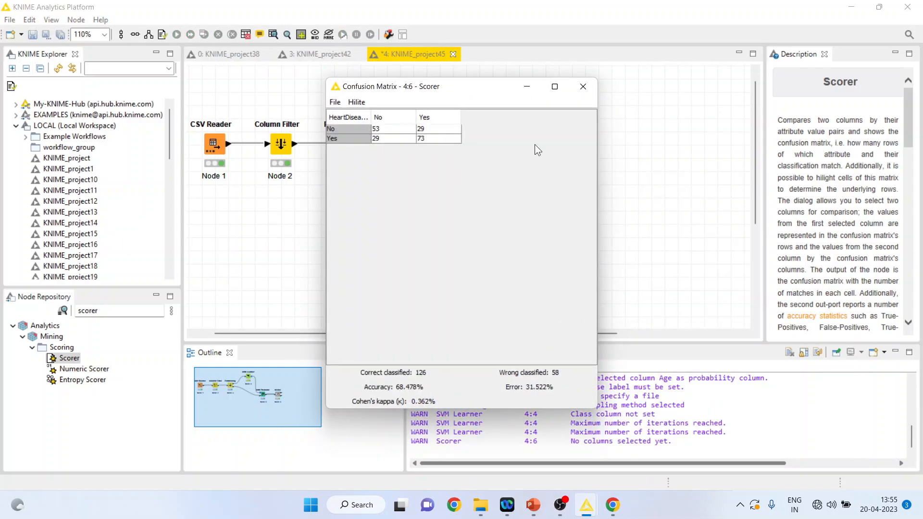
pyautogui.click(555, 87)
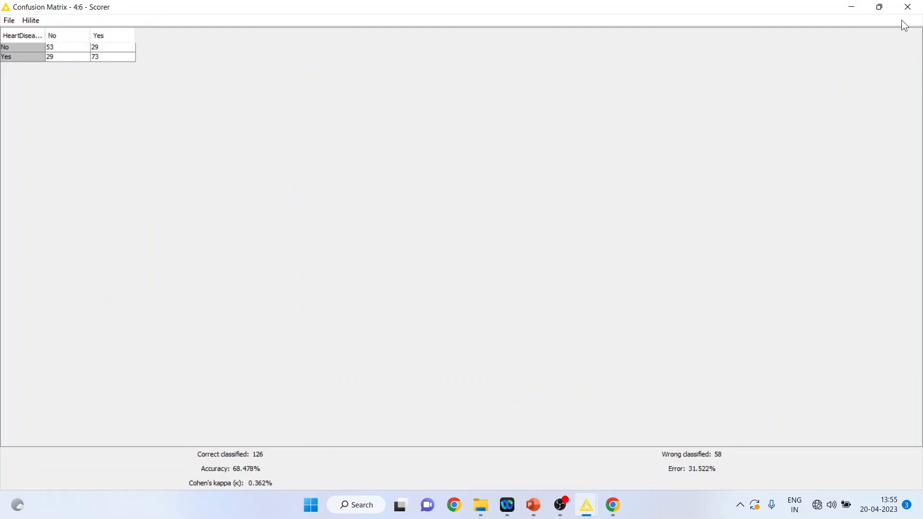
pyautogui.click(908, 6)
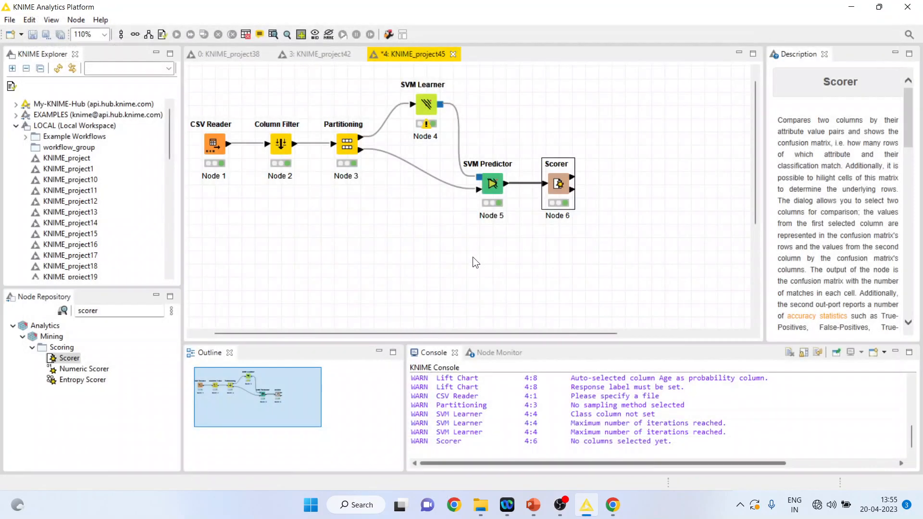
# Step: Search the node repository for "lift chart" and add a Lift Chart node to the workflow below the Scorer
pyautogui.click(104, 315)
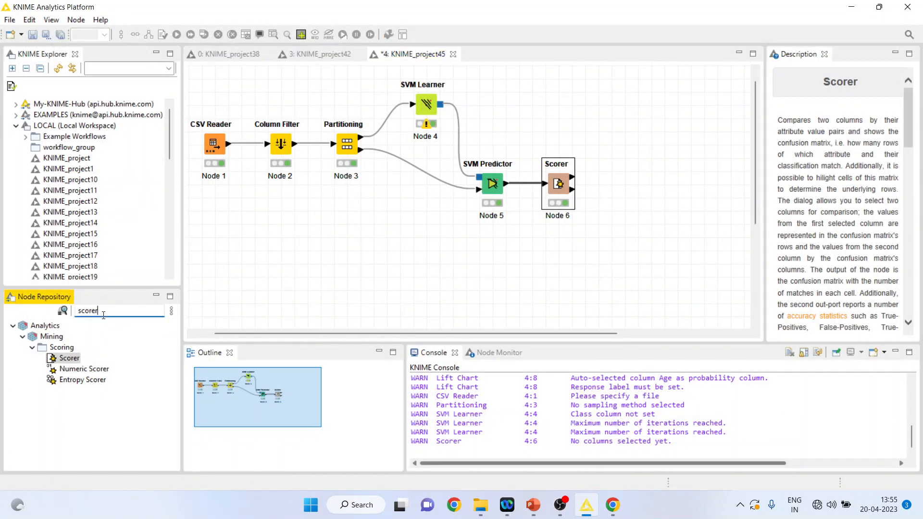
pyautogui.press('BackSpace')
pyautogui.press('BackSpace')
pyautogui.press('BackSpace')
pyautogui.press('BackSpace')
pyautogui.press('BackSpace')
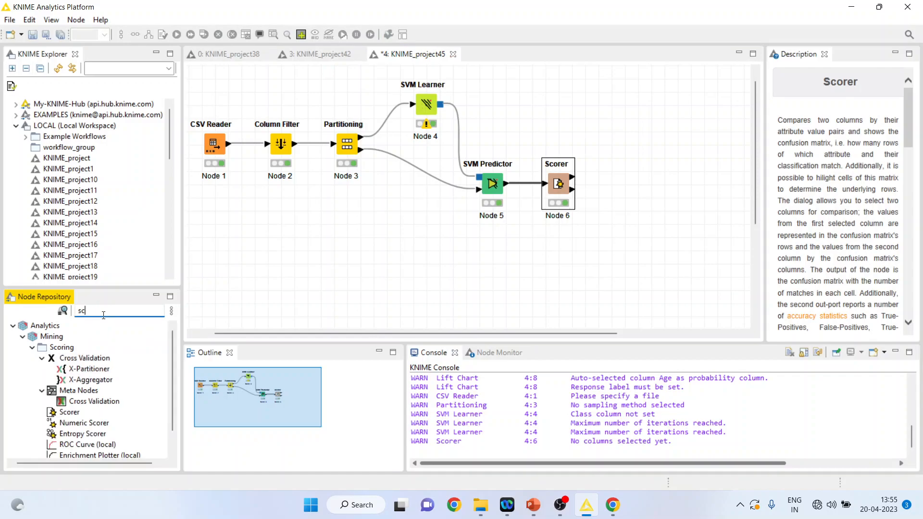
pyautogui.write('lift chart')
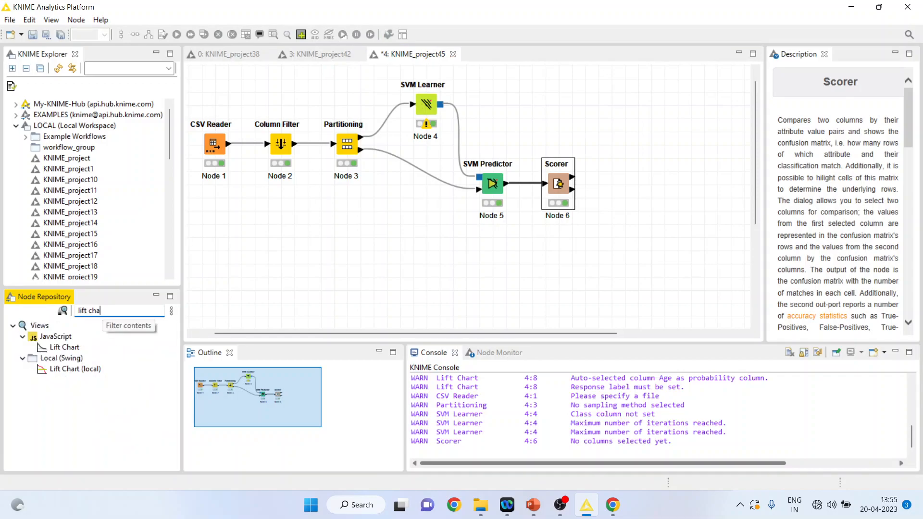
pyautogui.moveTo(65, 347); pyautogui.dragTo(576, 284)
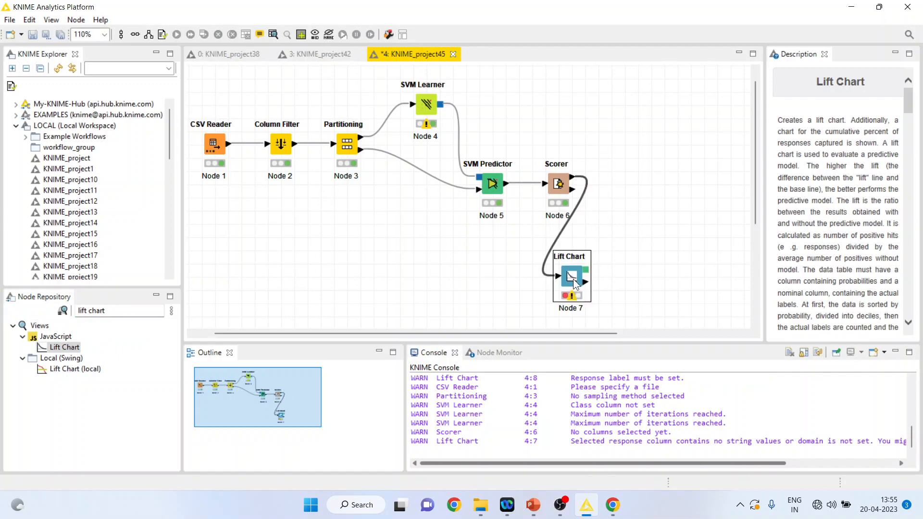
# Step: Delete the connection between the Scorer and the Lift Chart, and connect the SVM Predictor's output to the Lift Chart instead
pyautogui.click(547, 275)
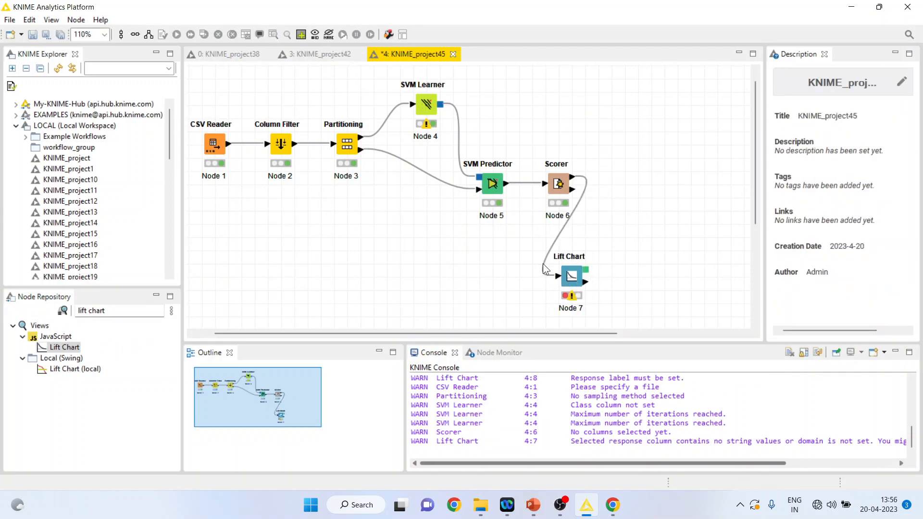
pyautogui.click(544, 263)
pyautogui.press('Delete')
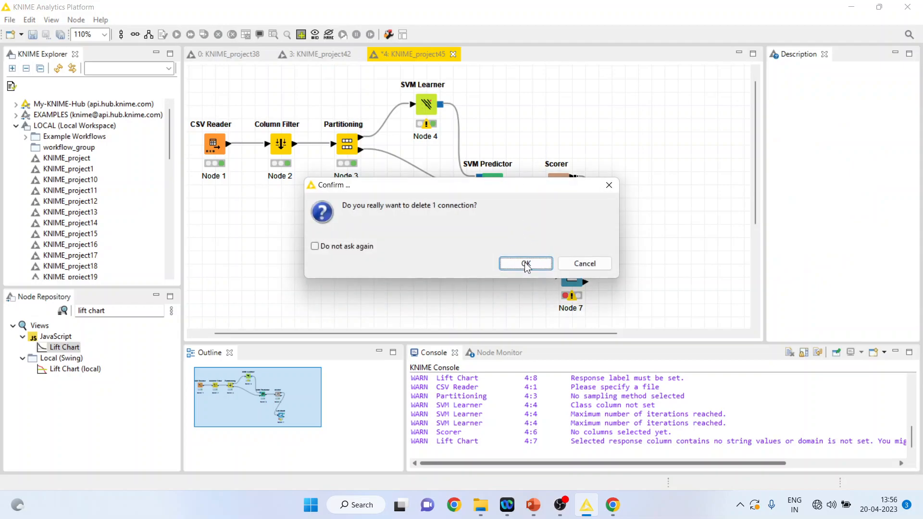
pyautogui.click(527, 264)
pyautogui.moveTo(507, 184); pyautogui.dragTo(568, 275)
# Step: Configure the Lift Chart node with probability column P (HeartDisease=Yes) and positive label Yes
pyautogui.rightClick(570, 274)
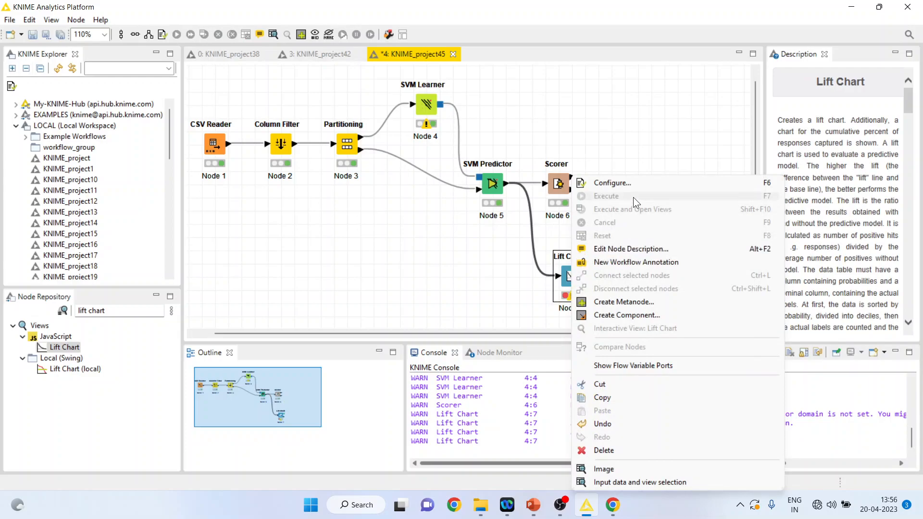
pyautogui.click(630, 184)
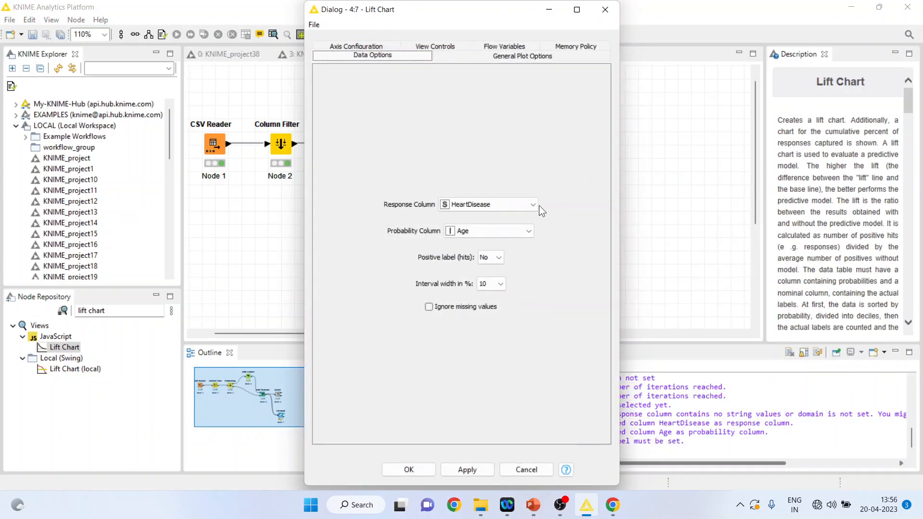
pyautogui.click(535, 203)
pyautogui.click(535, 203)
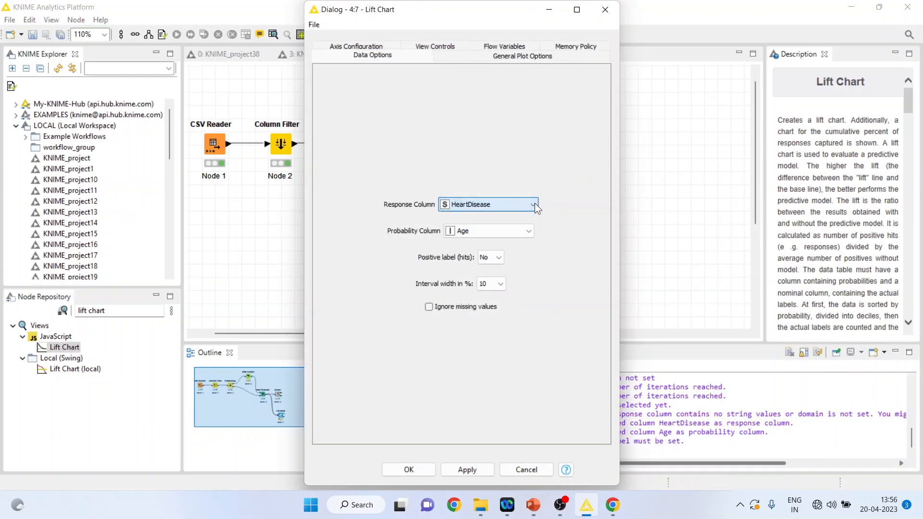
pyautogui.click(531, 230)
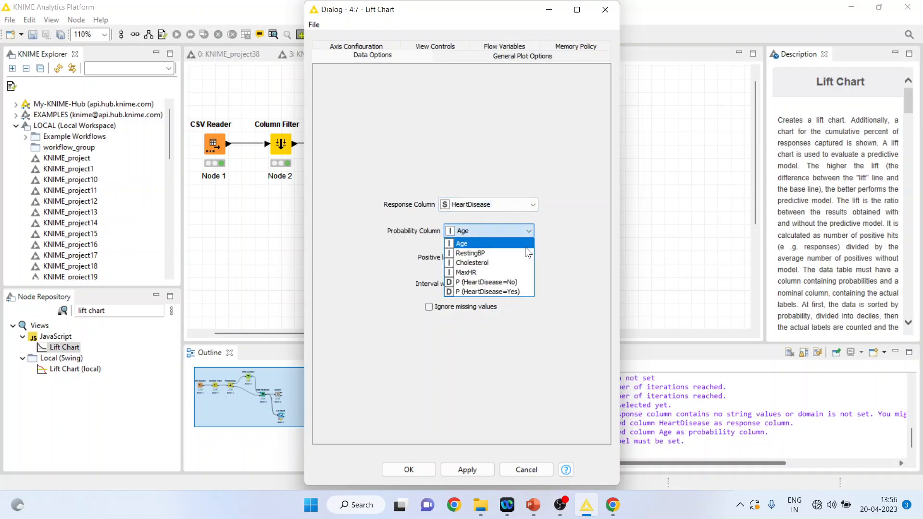
pyautogui.click(512, 291)
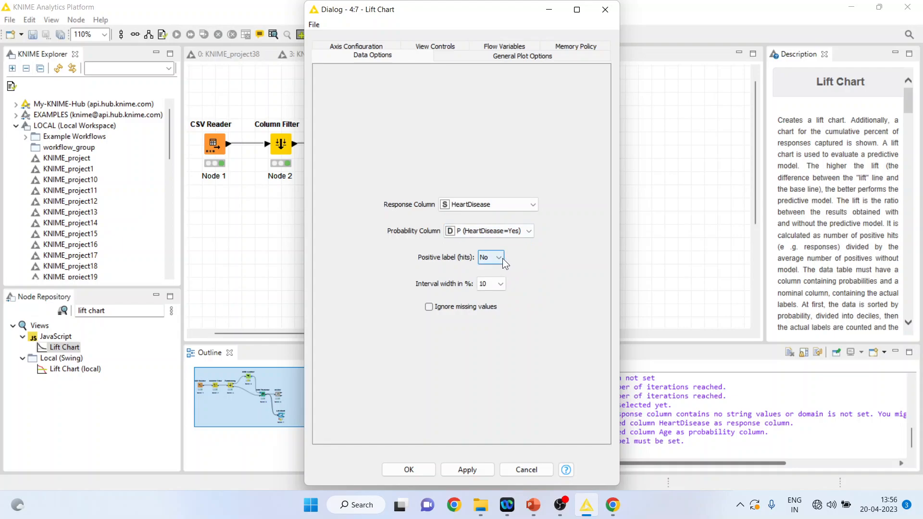
pyautogui.click(529, 232)
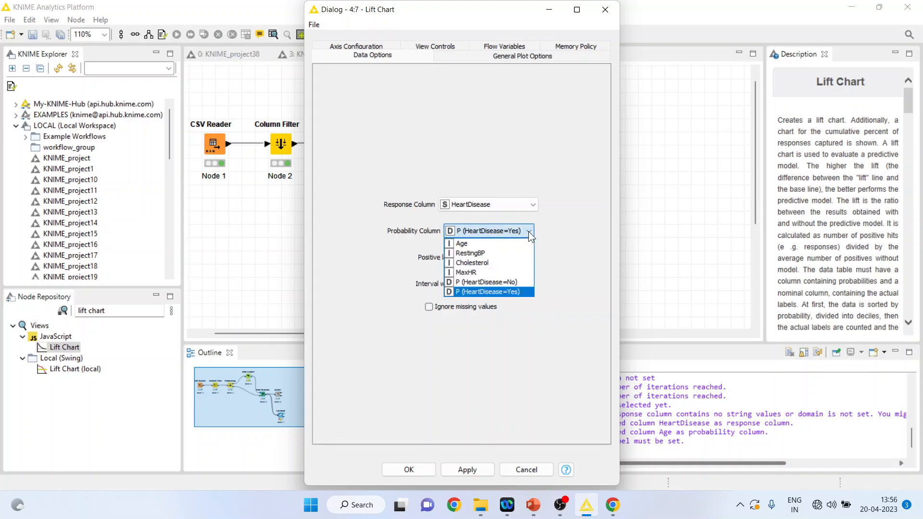
pyautogui.click(518, 290)
pyautogui.click(497, 257)
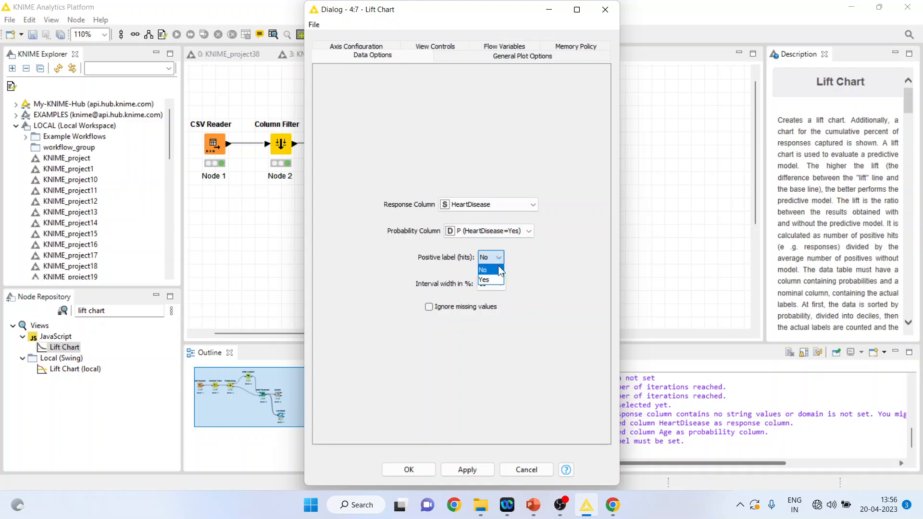
pyautogui.click(495, 279)
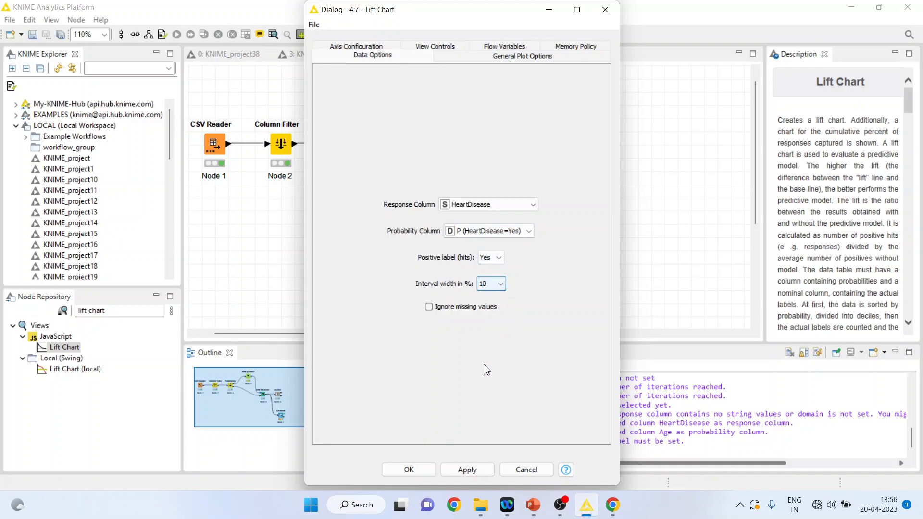
pyautogui.click(409, 470)
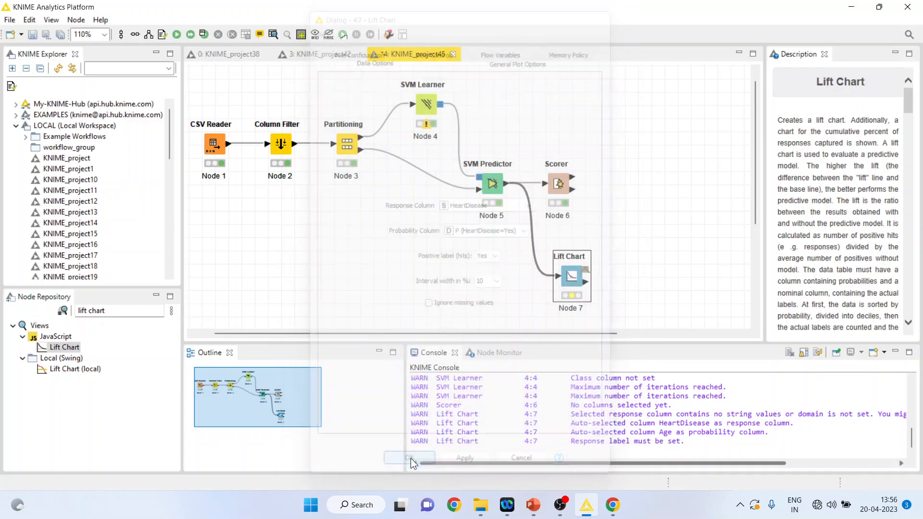
# Step: Enable image creation at the Lift Chart node's outport and execute the node
pyautogui.rightClick(571, 280)
pyautogui.click(616, 182)
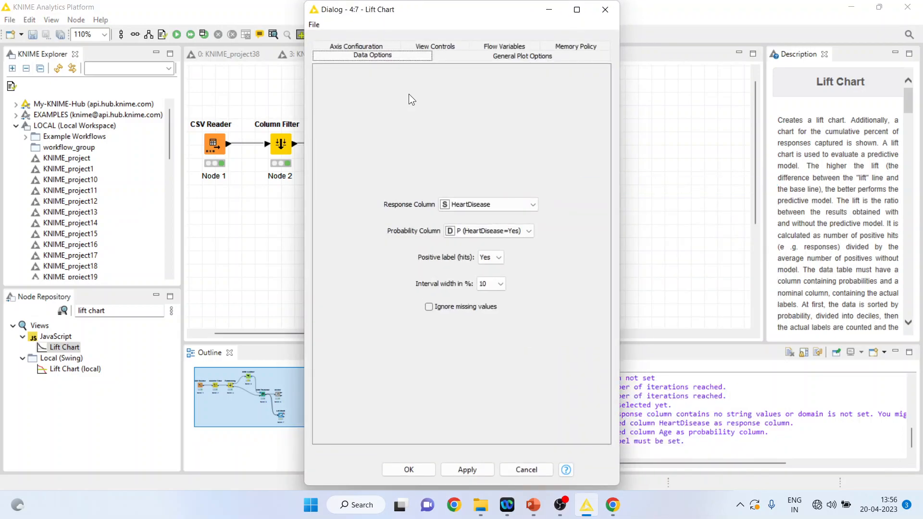
pyautogui.click(495, 57)
pyautogui.click(382, 87)
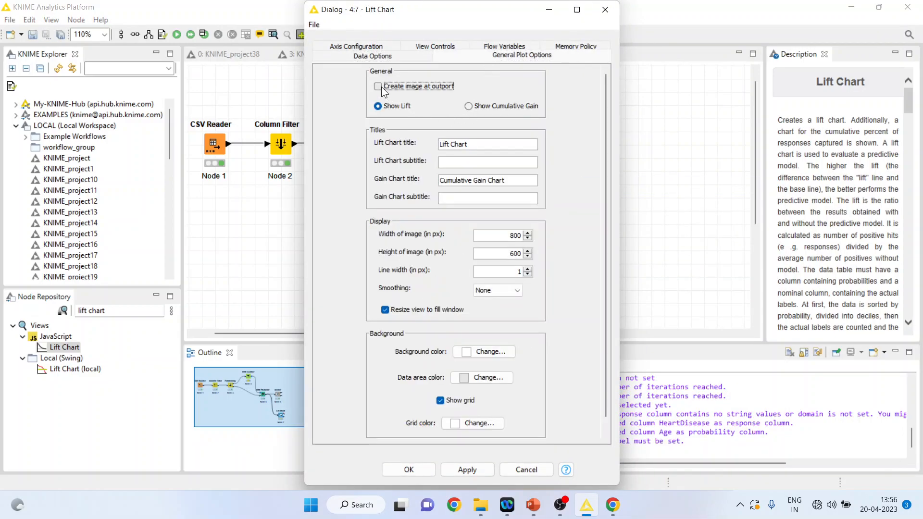
pyautogui.click(423, 462)
pyautogui.rightClick(579, 274)
pyautogui.click(607, 195)
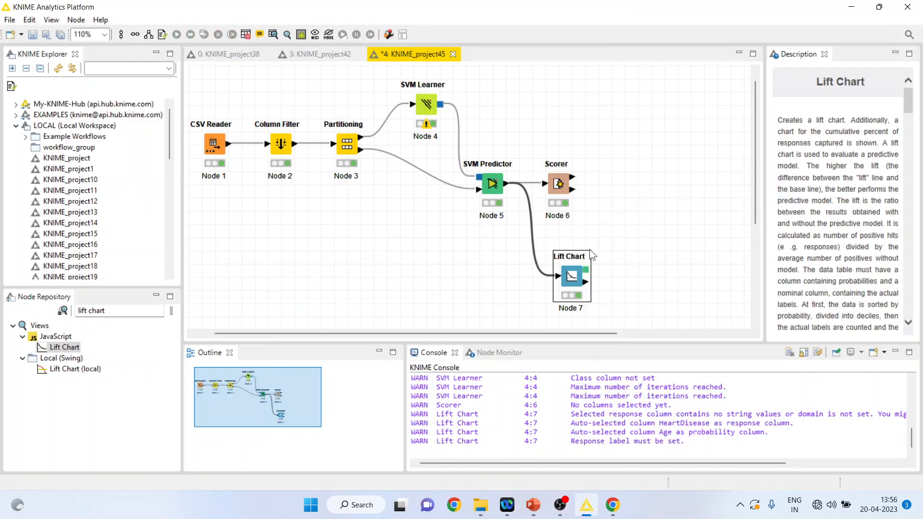
# Step: Examine the Lift Chart node's output image, comparing the lift and cumulative lift curves with the baseline, and close it
pyautogui.rightClick(578, 270)
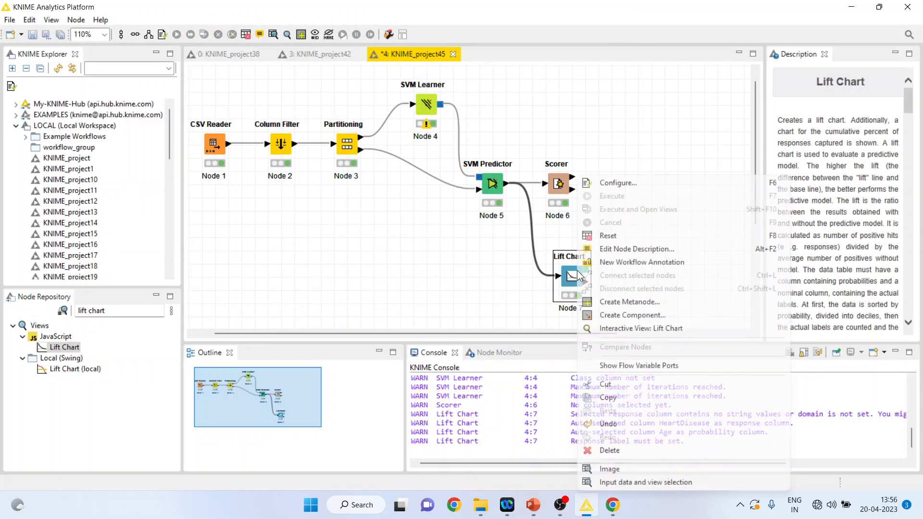
pyautogui.click(628, 469)
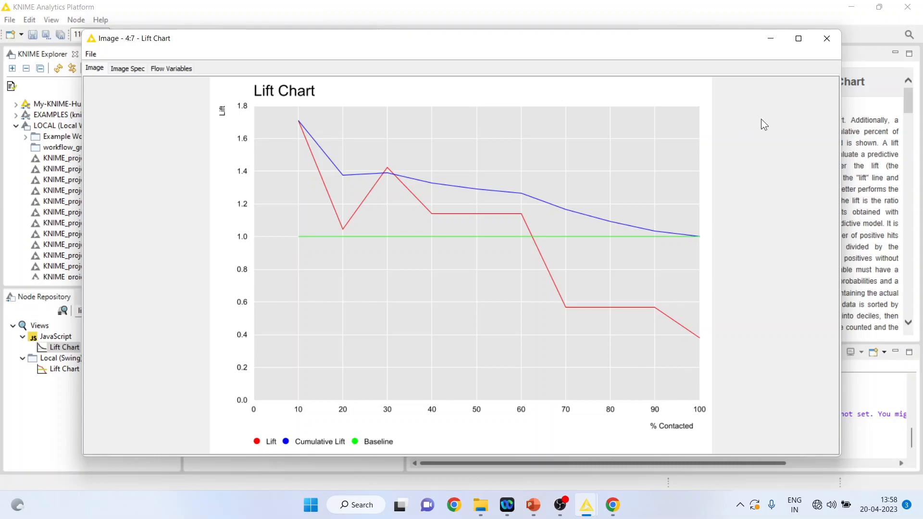
pyautogui.click(827, 41)
# Step: Set the Lift Chart node to show cumulative gain, accept the node reset, and execute it again
pyautogui.rightClick(571, 285)
pyautogui.click(604, 185)
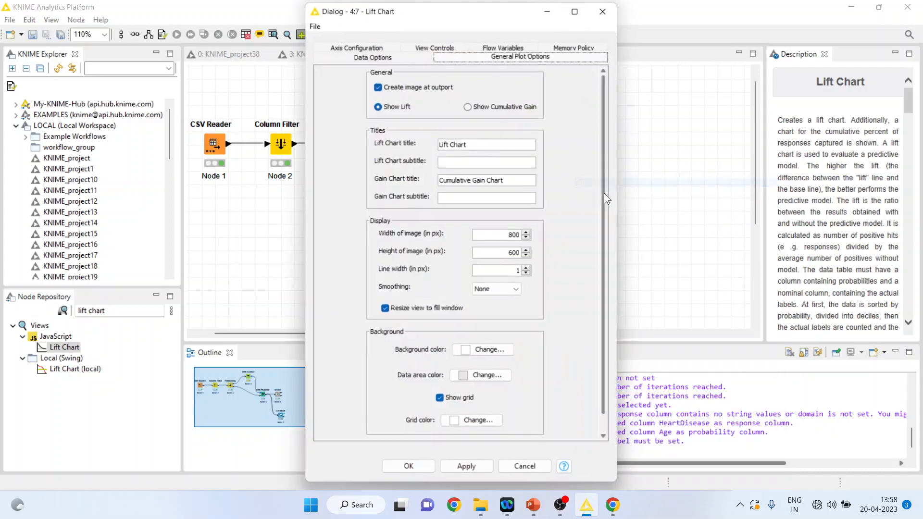
pyautogui.click(468, 107)
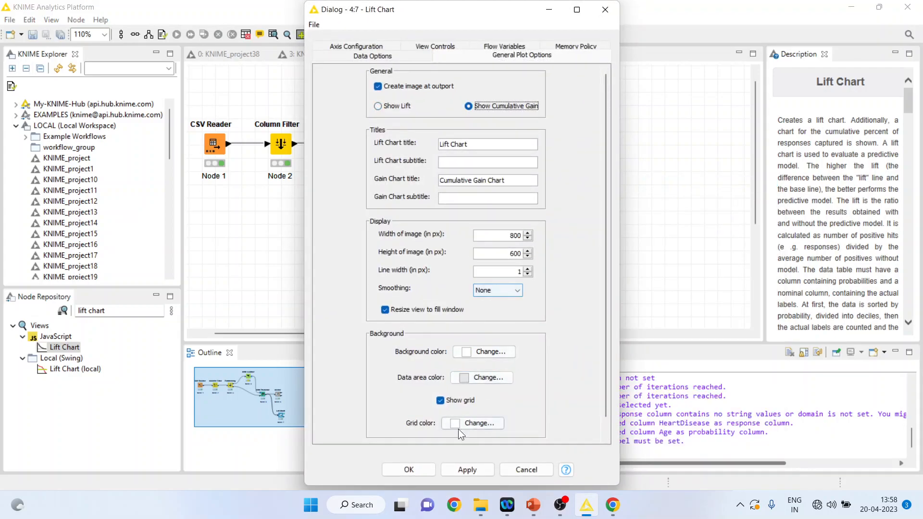
pyautogui.click(410, 471)
pyautogui.click(526, 262)
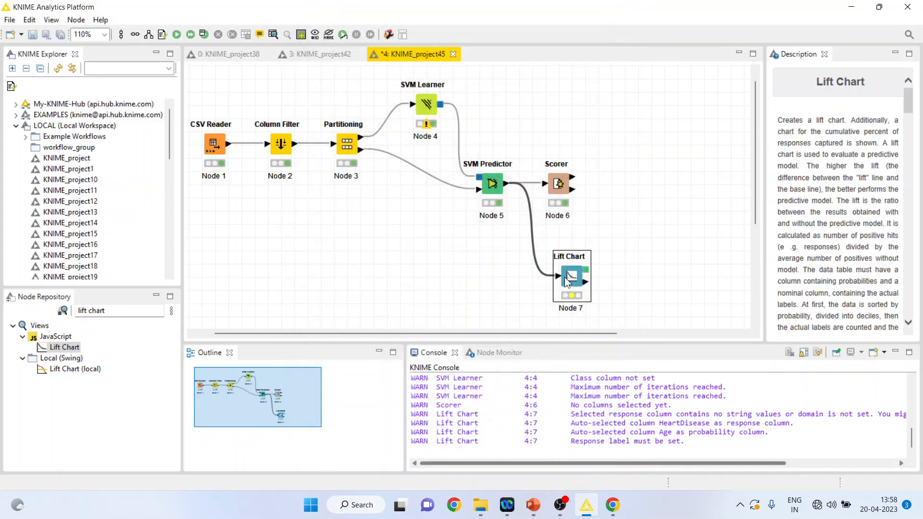
pyautogui.rightClick(568, 274)
pyautogui.click(613, 195)
# Step: Examine the Lift Chart node's cumulative gain image against the random line, and close it
pyautogui.rightClick(580, 274)
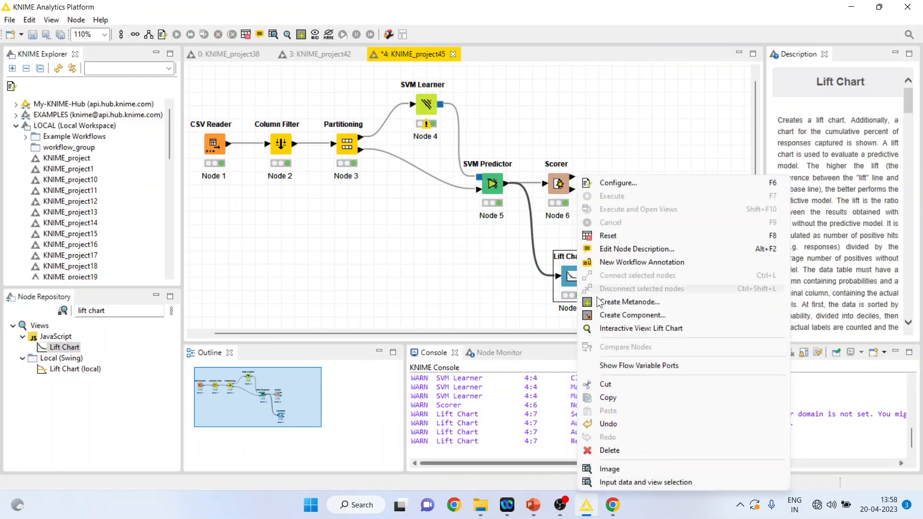
pyautogui.click(644, 469)
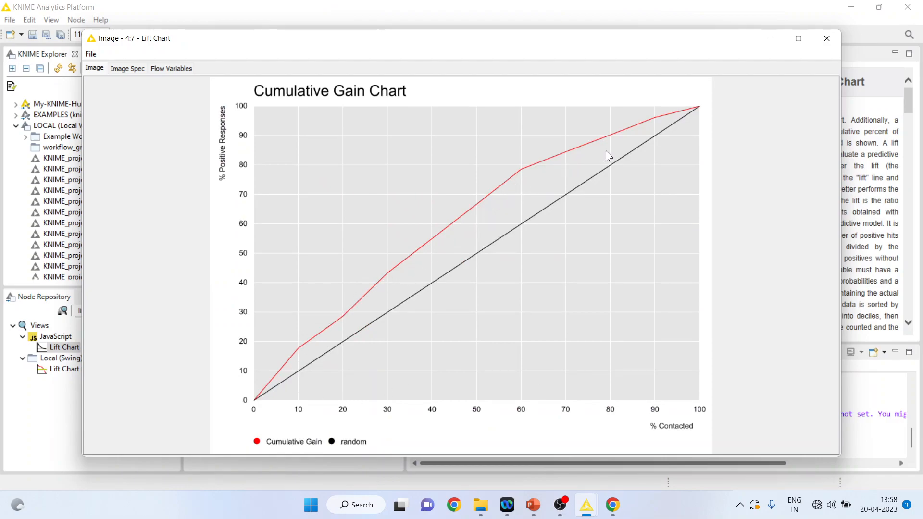
pyautogui.click(828, 37)
# Step: Switch to the Support Vector Machine presentation in PowerPoint and show the closing "Thank You" slide as a full-screen slide show
pyautogui.click(533, 505)
pyautogui.scroll(-1, 238, 416)
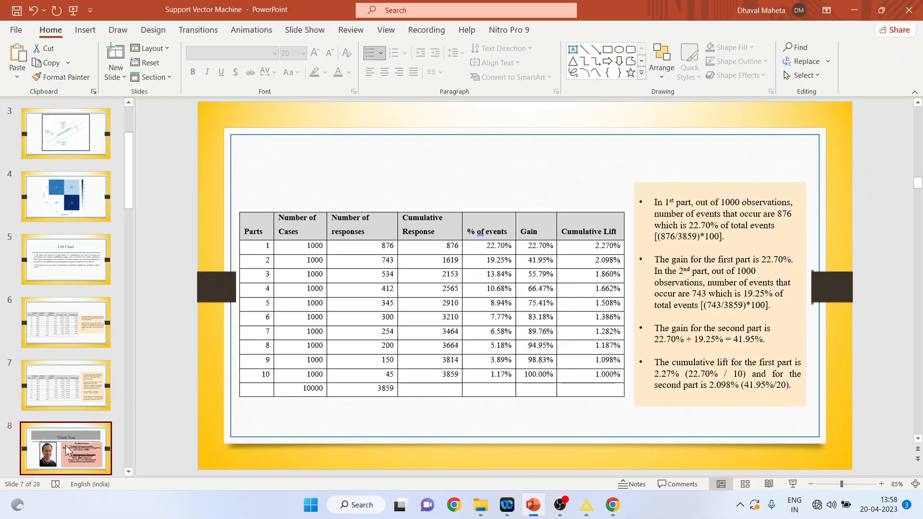
pyautogui.click(794, 485)
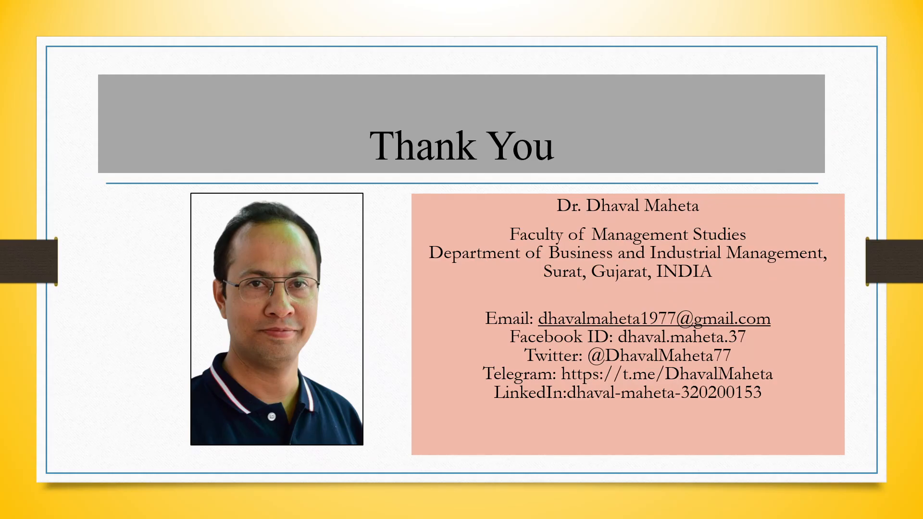